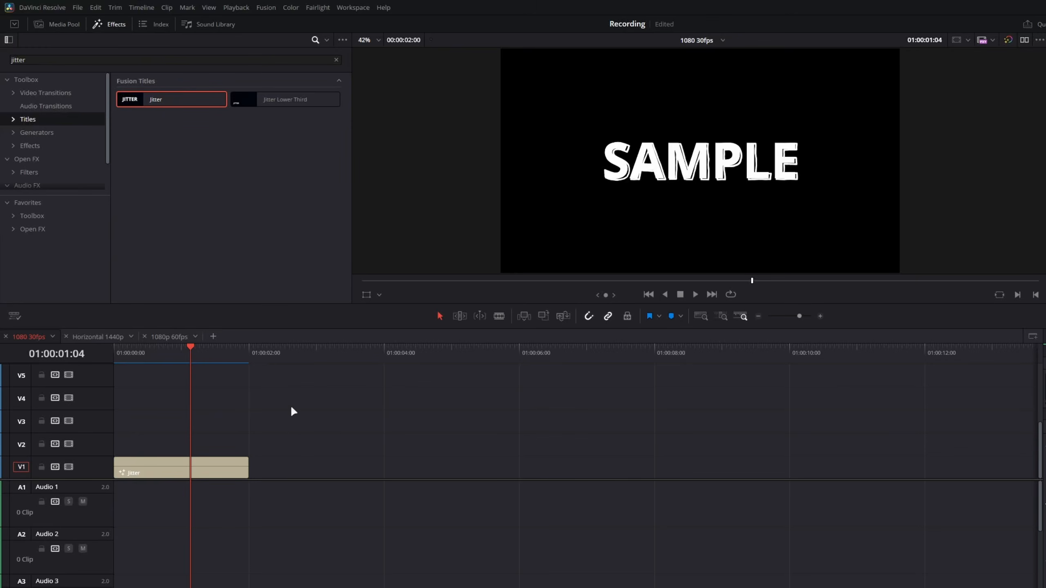
Step: Delete the Jitter title clips from track V1 and clear the effects search
left_click_drag(283, 412, 95, 529)
key("Delete")
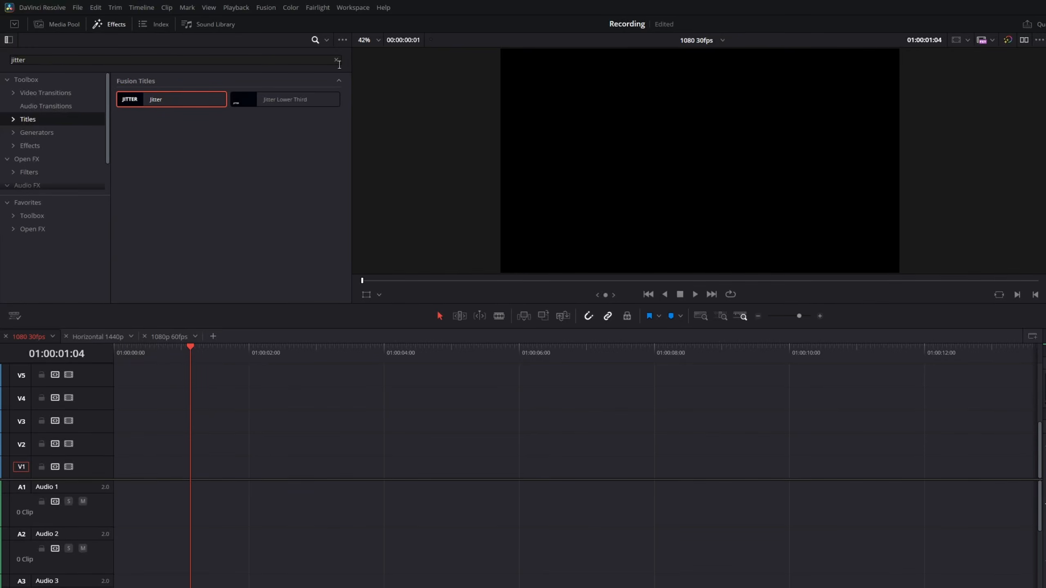
left_click(337, 59)
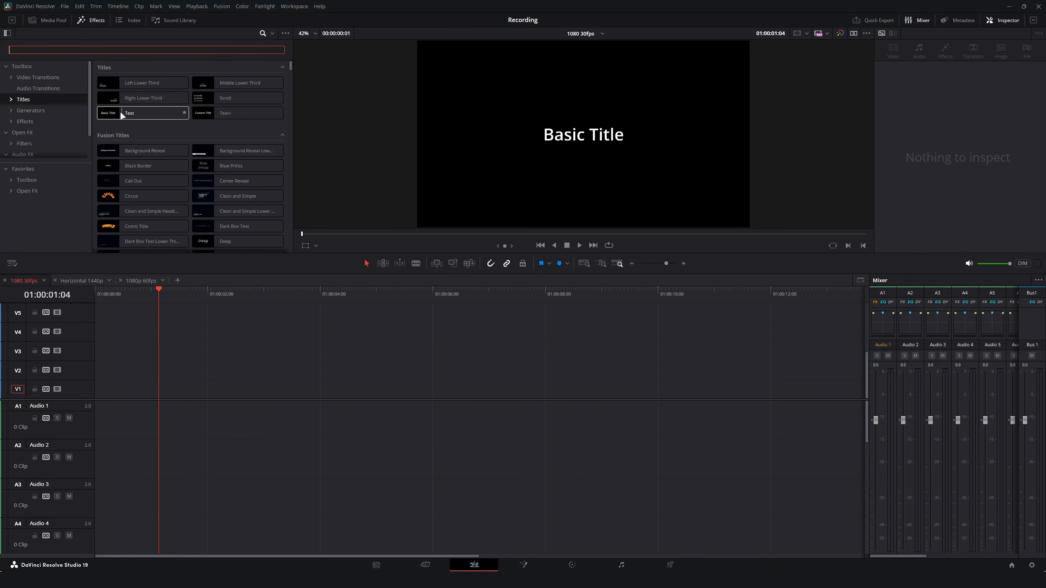
Step: Place a Text+ title at the start of track V1 and open it on the Fusion page
left_click_drag(222, 114, 96, 399)
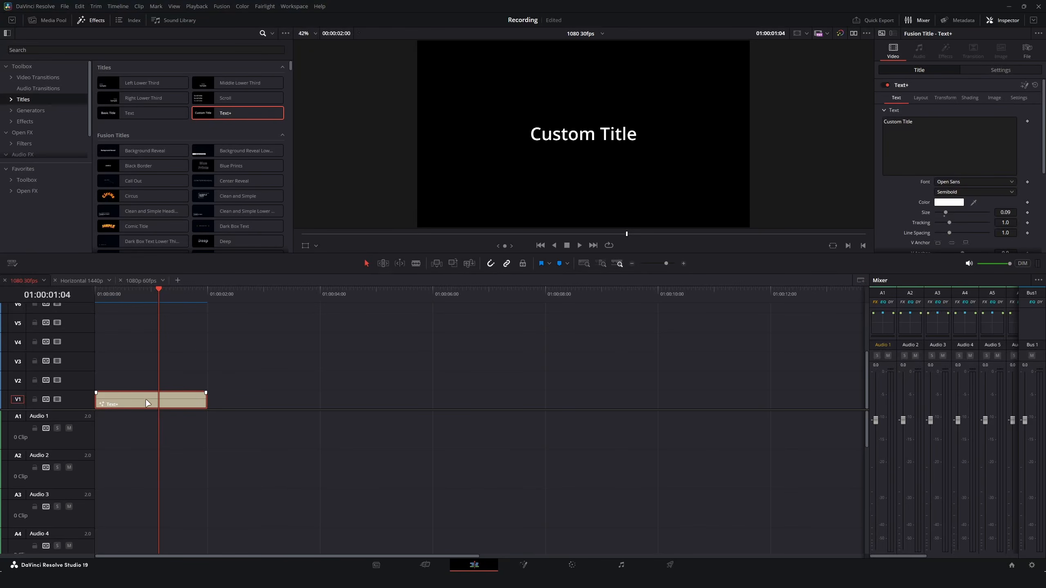
key("ctrl+equal")
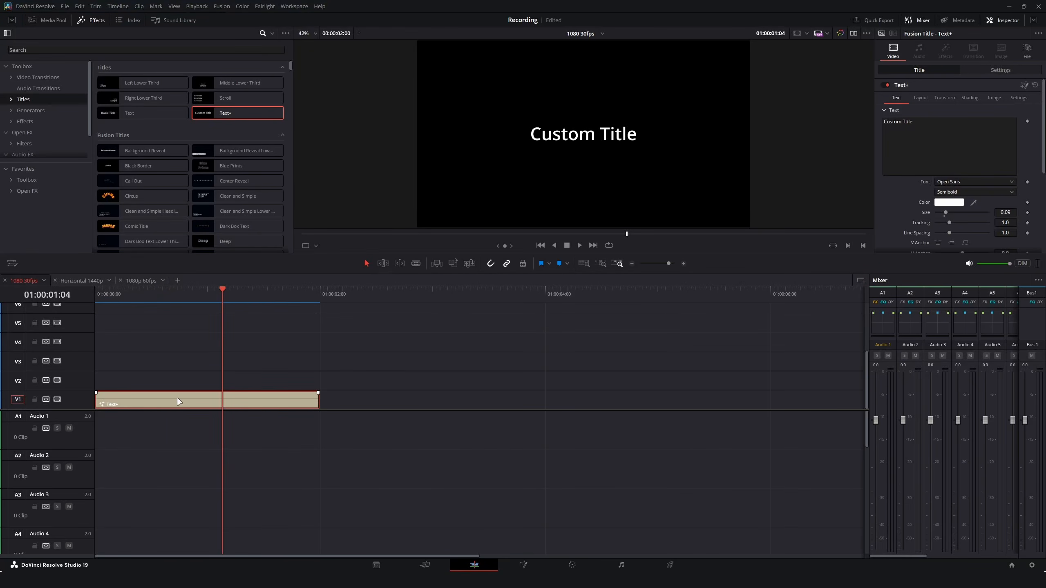
right_click(237, 336)
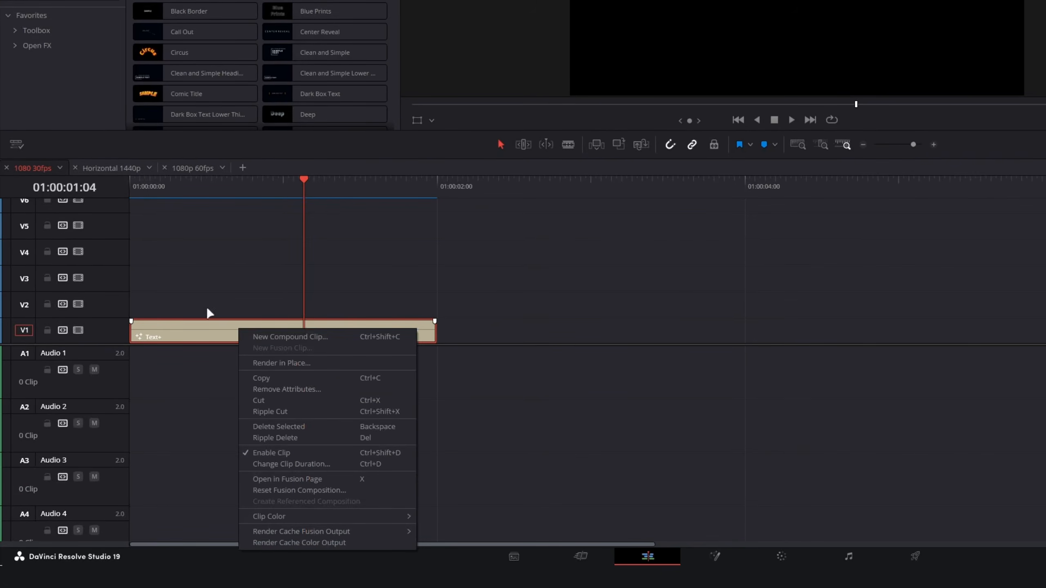
left_click(284, 479)
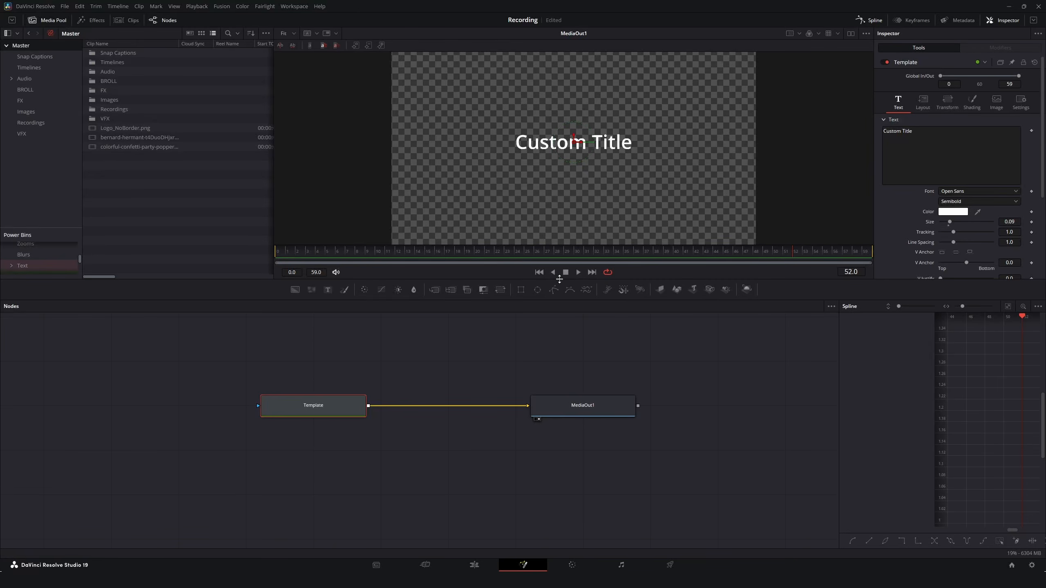
Step: Enlarge the viewer area and add a Follower modifier to the Template node's Custom Title text
left_click_drag(560, 280, 560, 291)
scroll(573, 157, "up", 5)
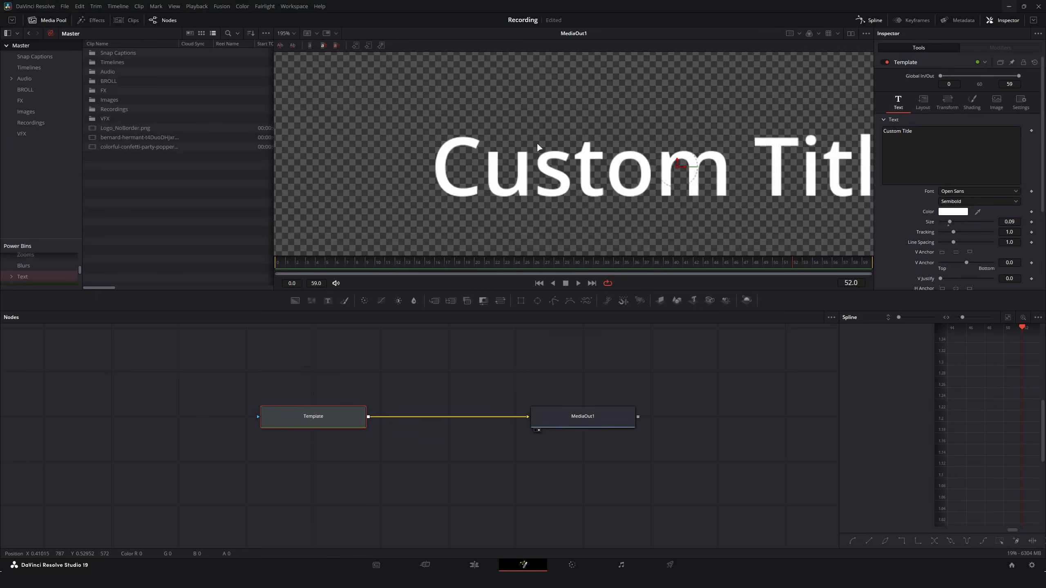
scroll(451, 146, "down", 3)
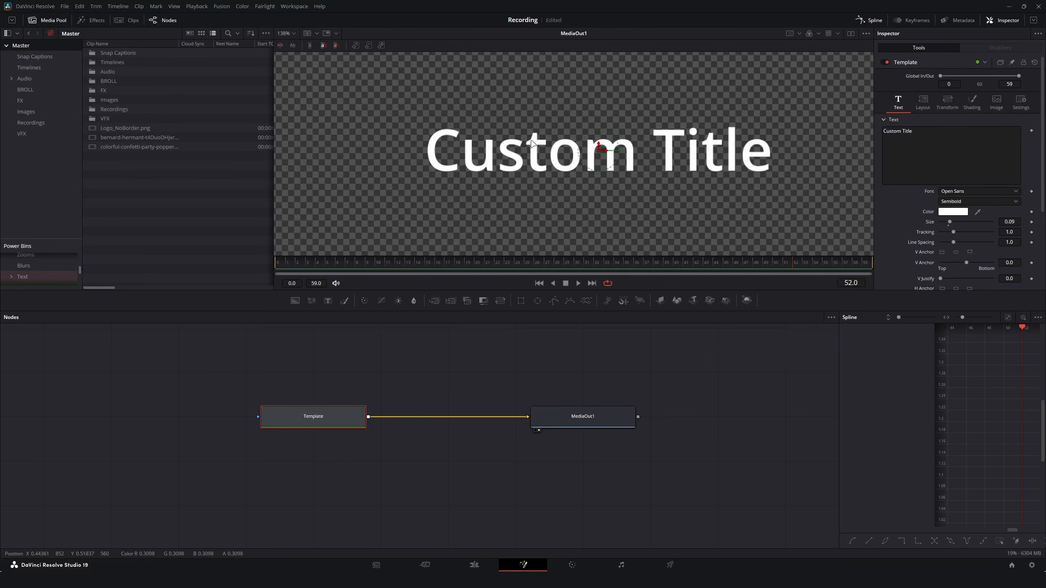
scroll(410, 160, "down", 4)
key("ctrl+f")
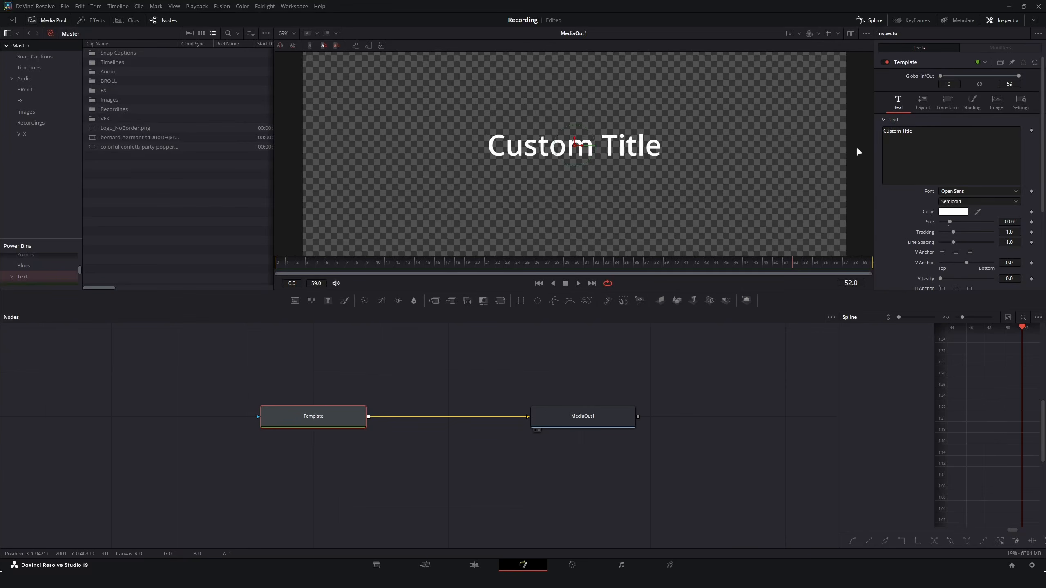
left_click(903, 181)
left_click_drag(196, 377, 422, 472)
left_click(941, 160)
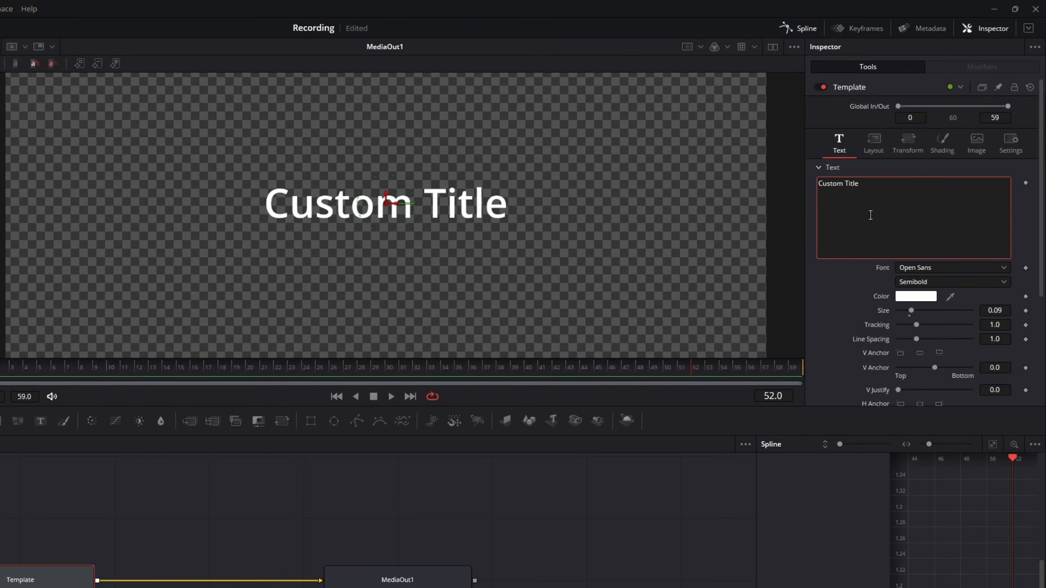
right_click(920, 152)
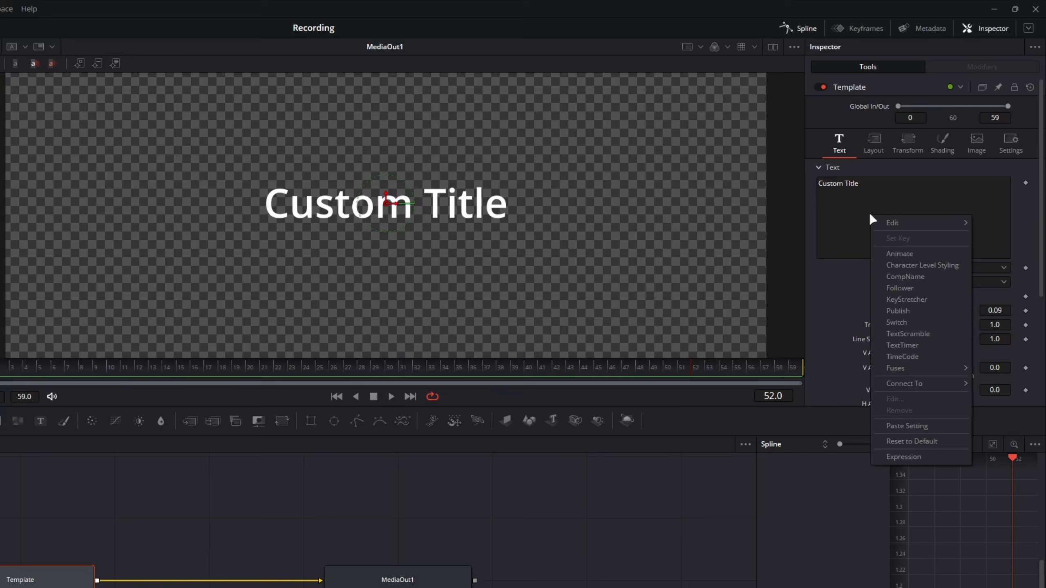
left_click(911, 287)
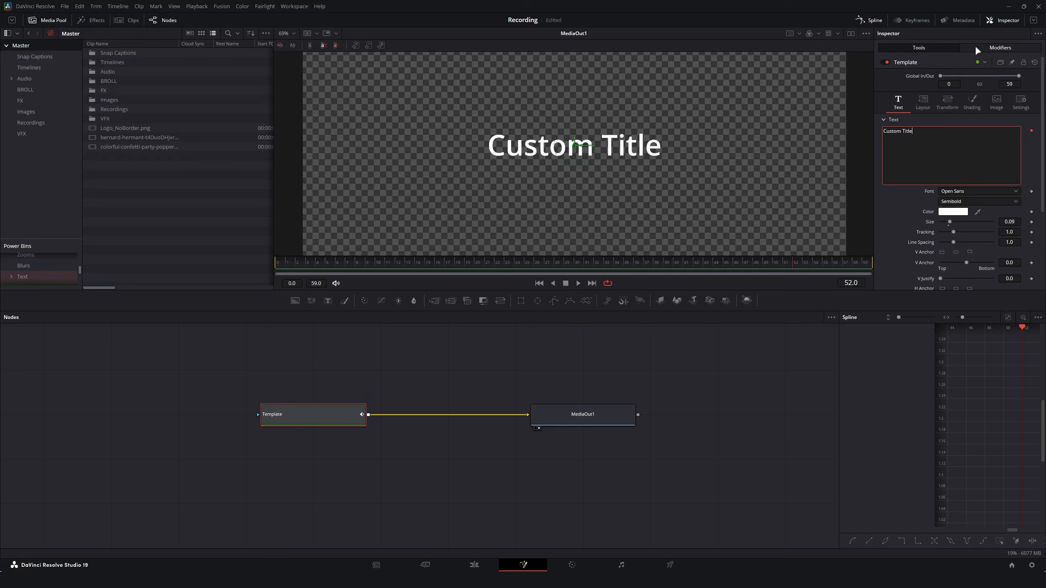
Step: Go to frame 0 and set the Follower modifier's order to Random But One by One
left_click(978, 49)
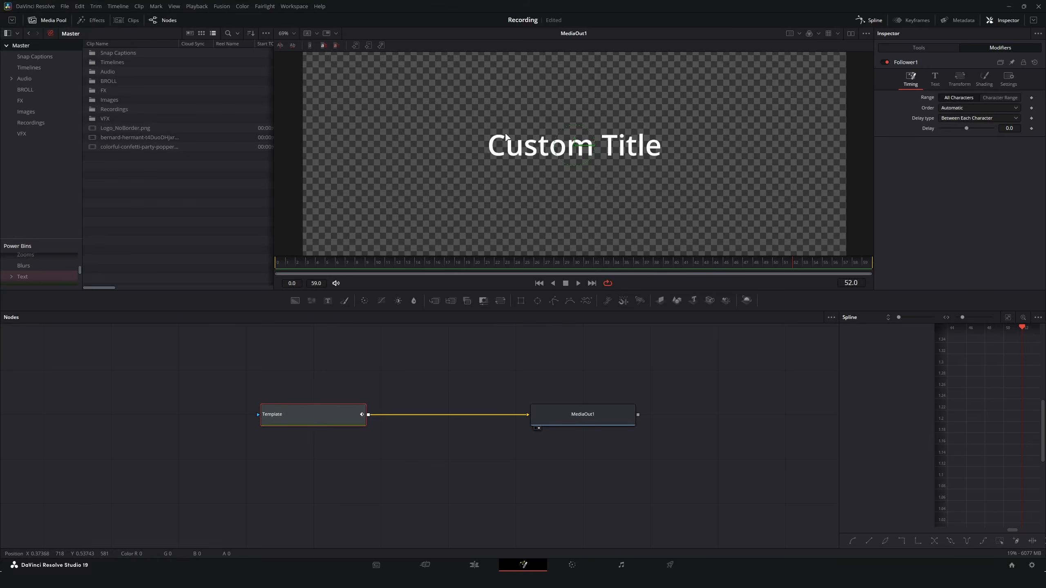
key("Home")
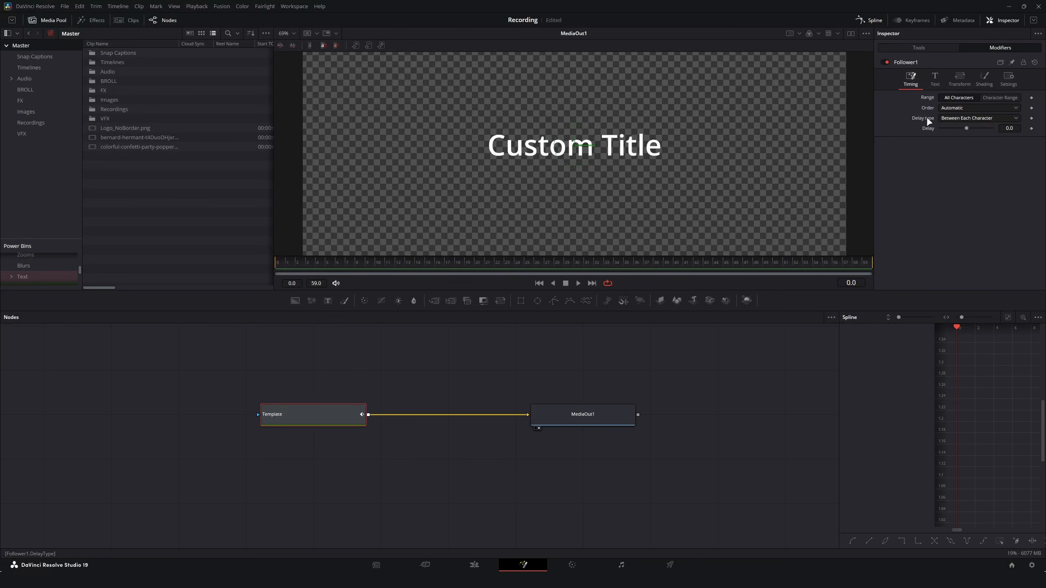
left_click(919, 47)
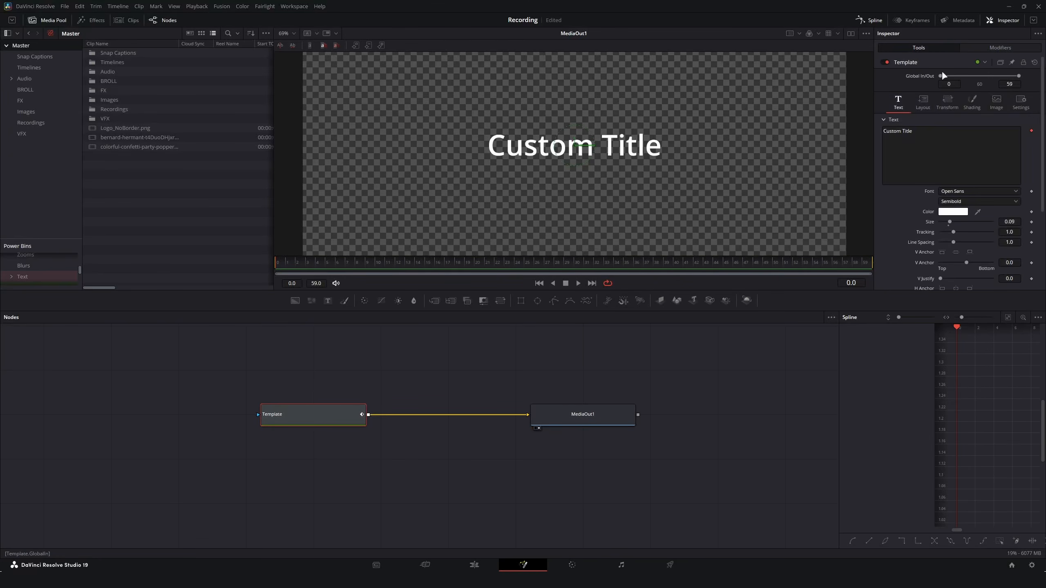
left_click(1000, 47)
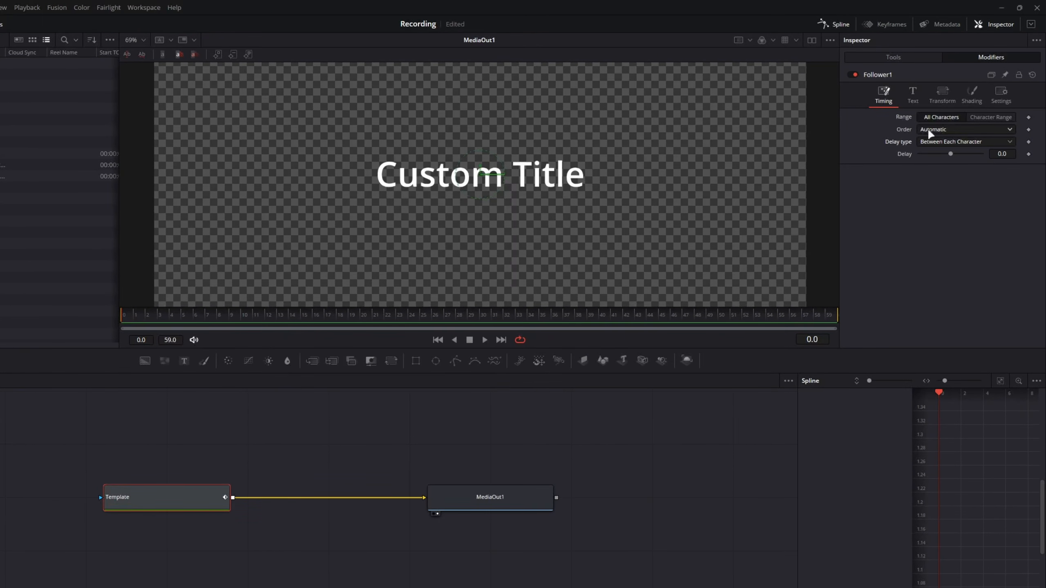
left_click(930, 131)
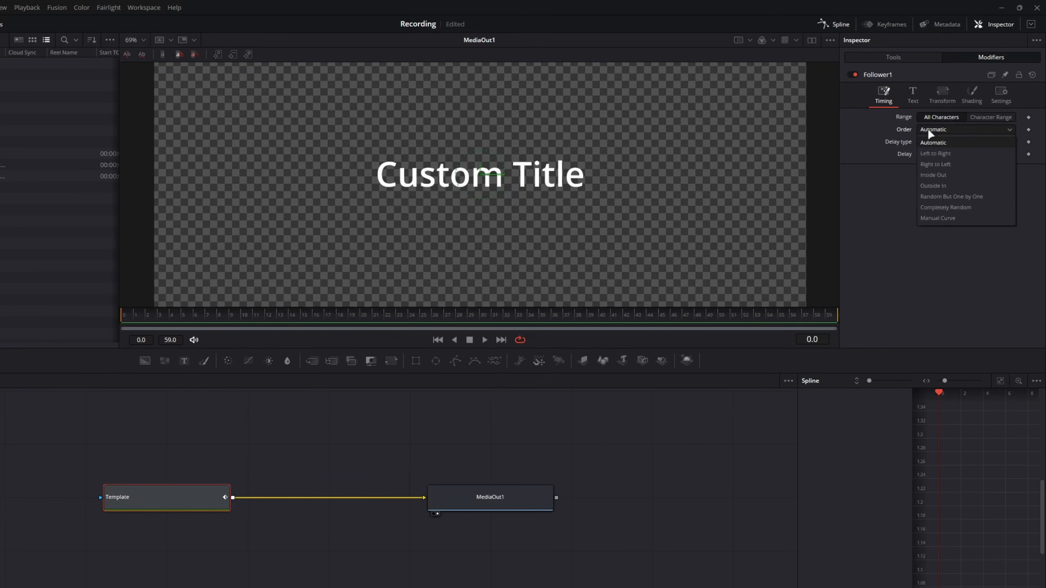
left_click(971, 195)
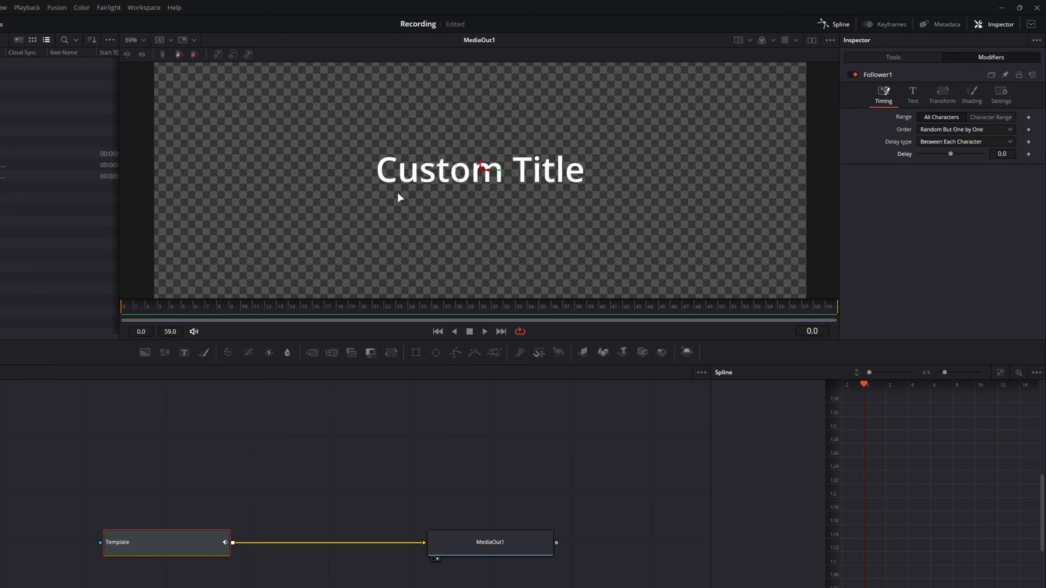
Step: Modify the character offset in the Follower's transform settings with Perturb
left_click(973, 98)
left_click(946, 95)
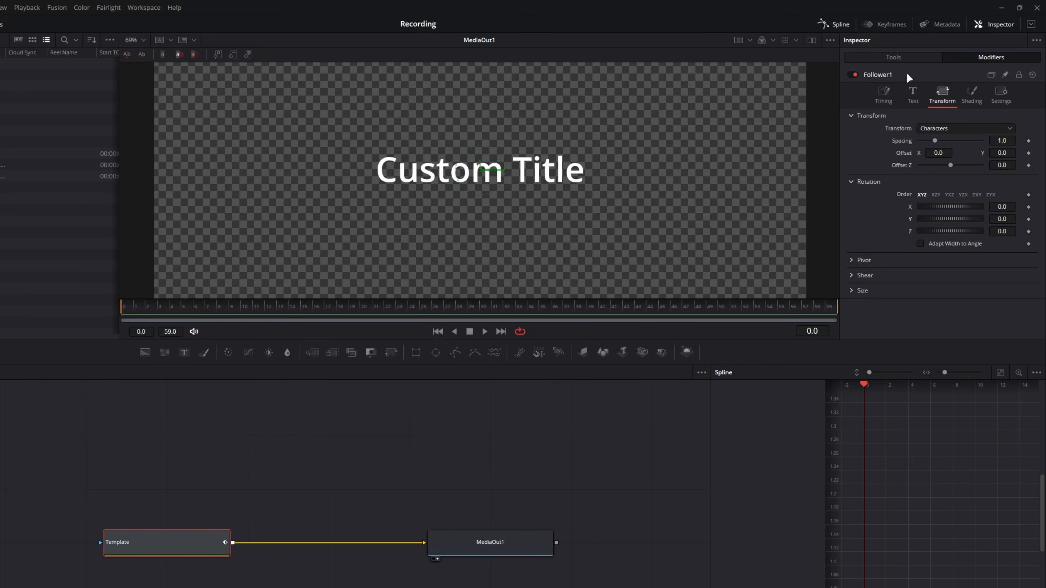
left_click(890, 57)
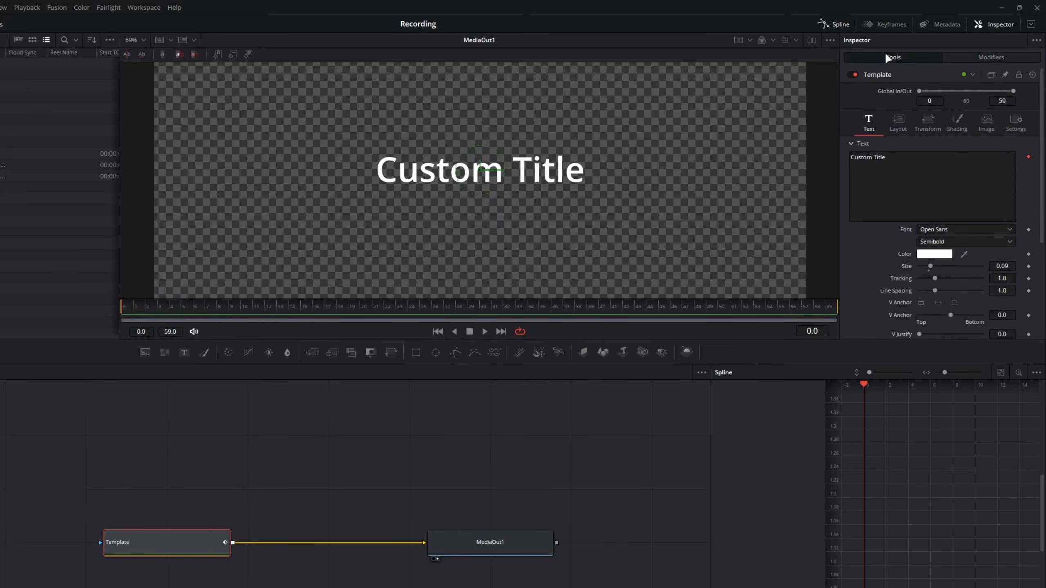
left_click(928, 125)
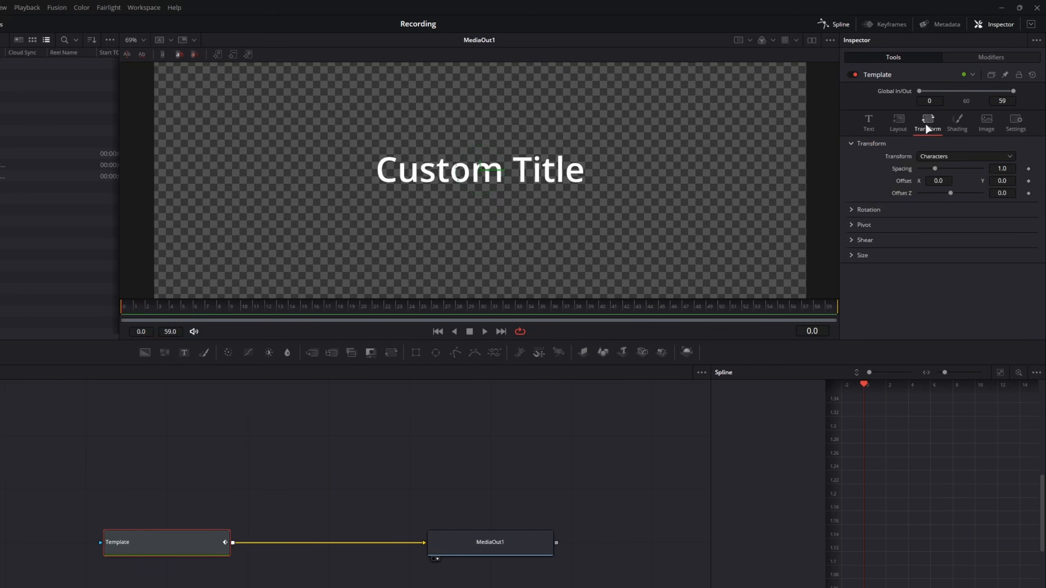
left_click(956, 57)
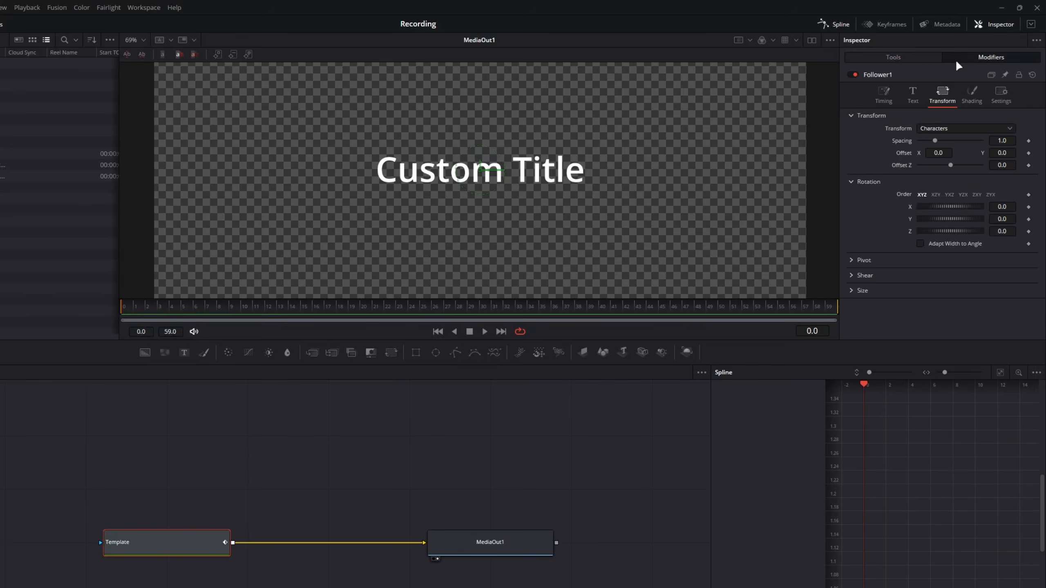
right_click(900, 150)
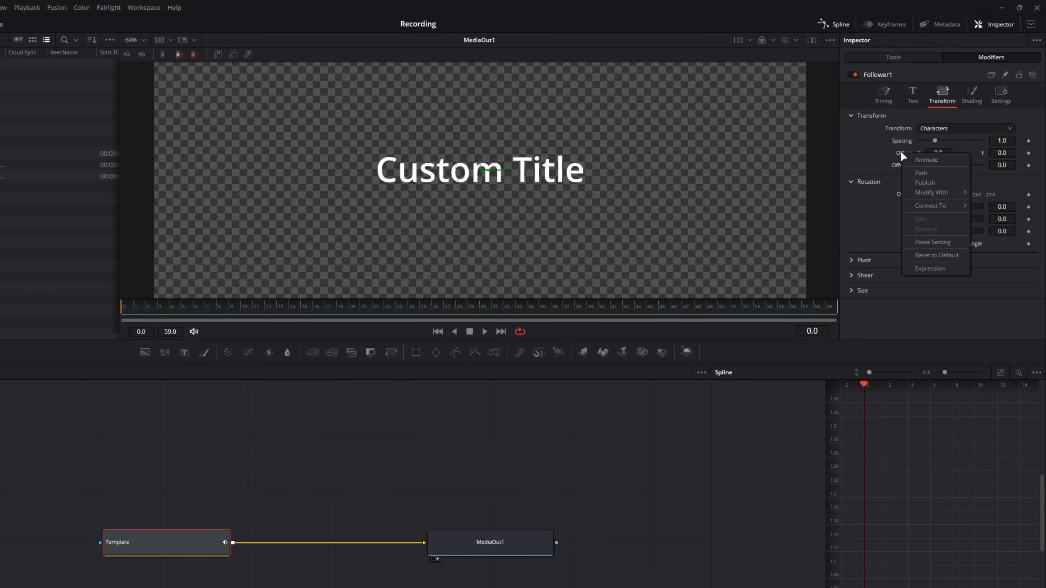
mouse_move(932, 192)
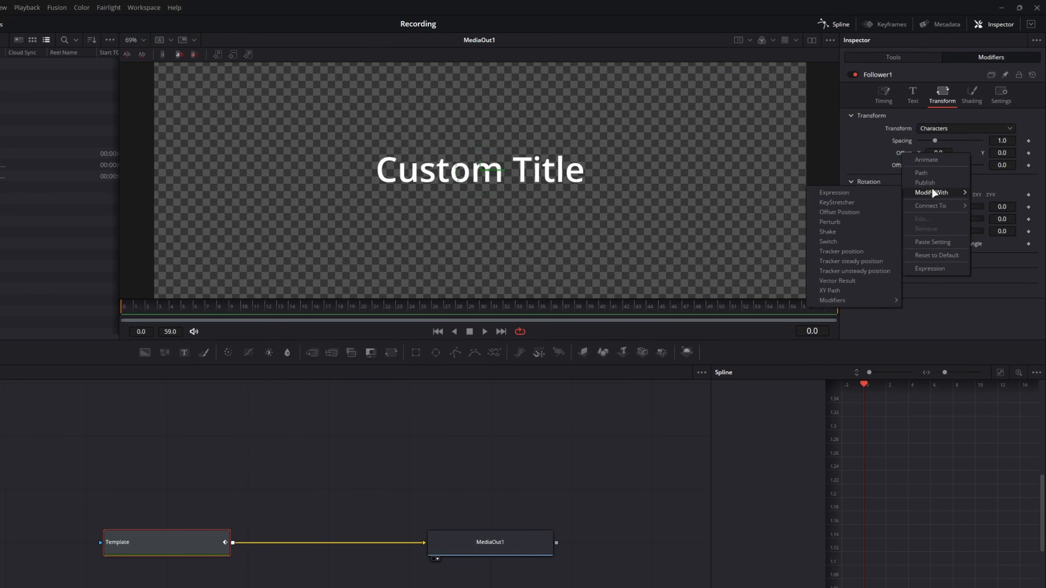
left_click(832, 223)
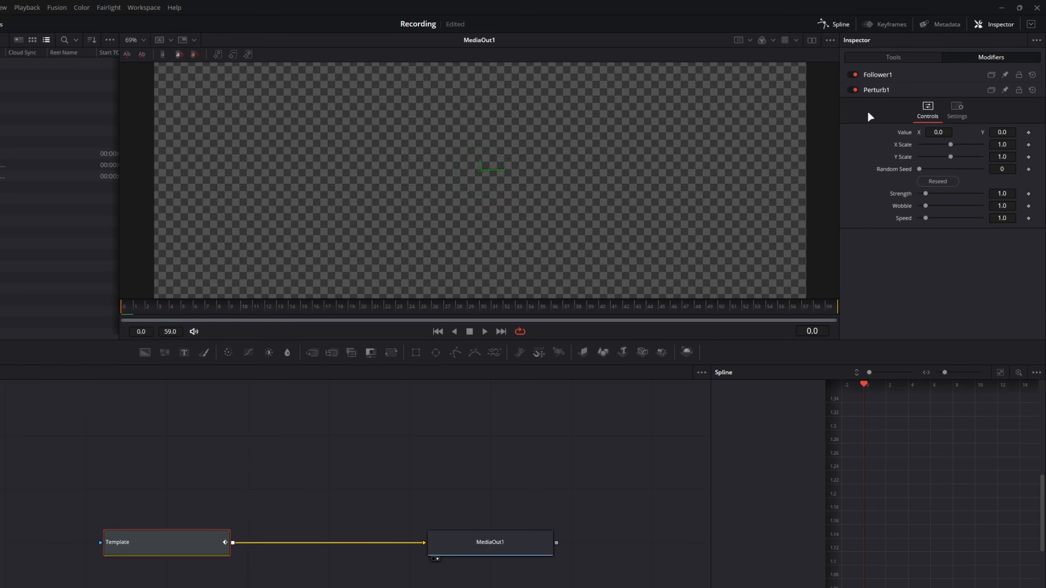
Step: Reseed the Perturb modifier three times
left_click(937, 181)
left_click(936, 181)
left_click(937, 182)
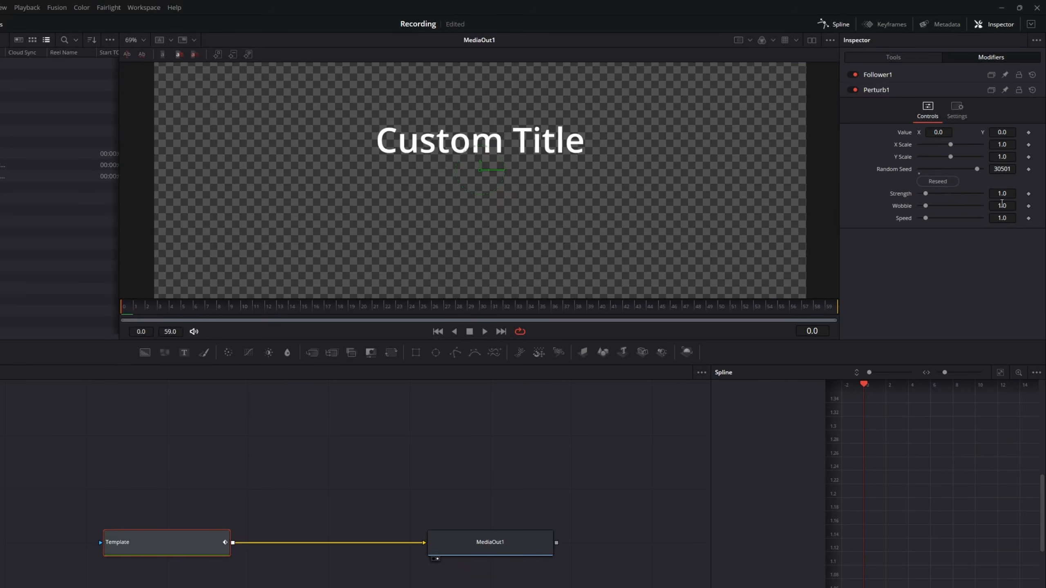
Step: Try a Perturb strength of 0.1 and scrub through the first frames to check the motion
left_click(1006, 194)
type("0.1")
key("Tab")
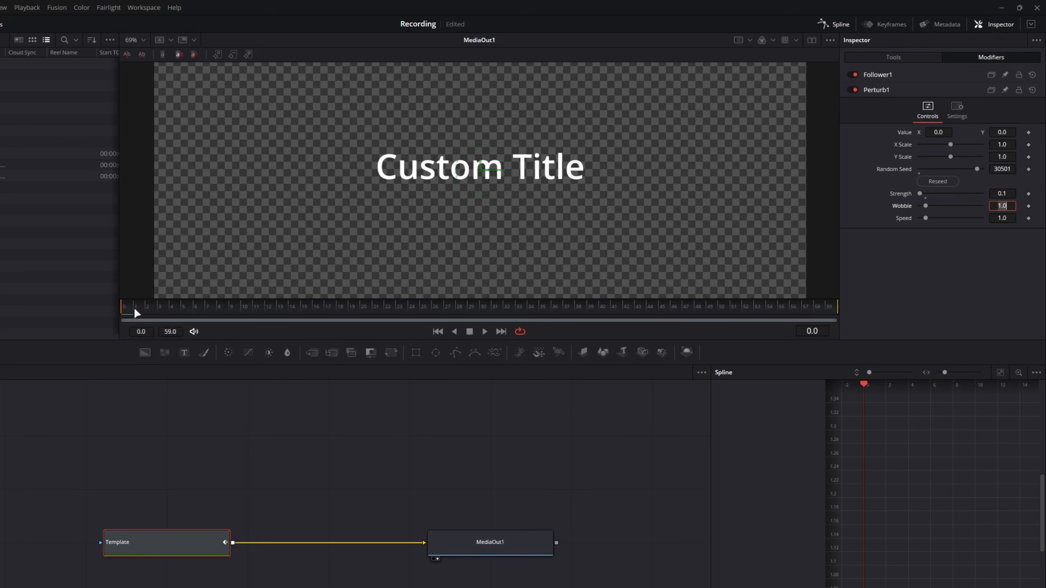
left_click_drag(137, 313, 260, 315)
Step: Set the Perturb strength to 0.025 and scrub the playhead to preview the motion
left_click(1011, 191)
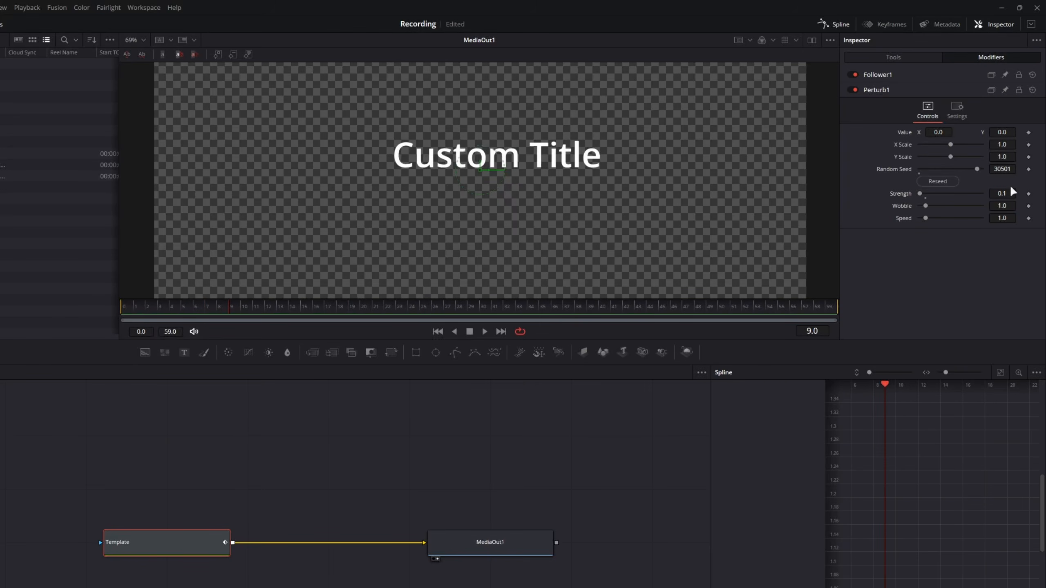
left_click(1010, 194)
type("0.025")
key("Tab")
left_click_drag(397, 309, 184, 309)
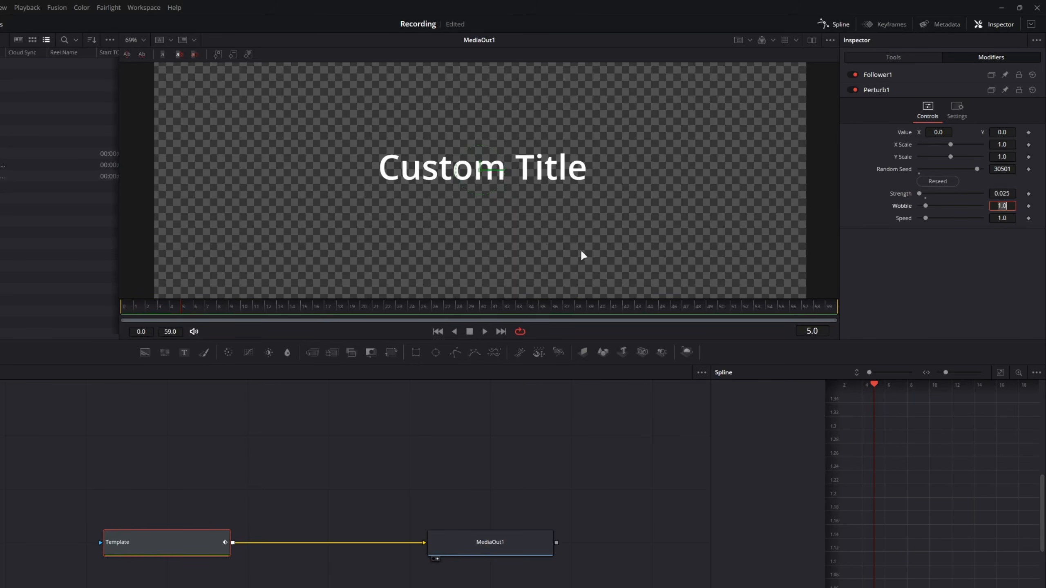
Step: Try a Perturb wobble of 3.29 and a speed of 1.82, scrubbing through the frames to judge the movement
left_click(944, 272)
left_click_drag(999, 206, 1038, 207)
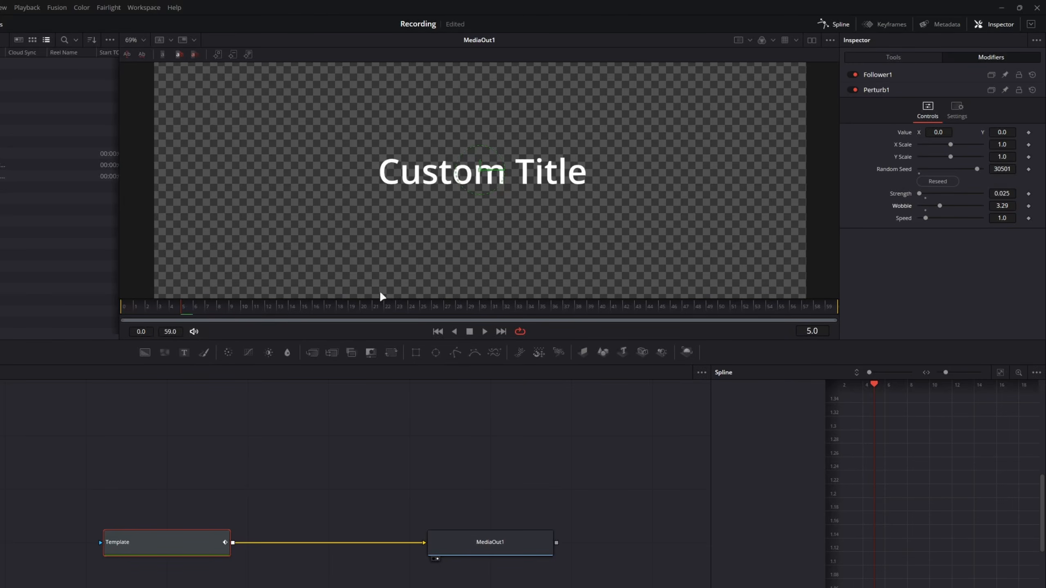
left_click_drag(381, 305, 634, 318)
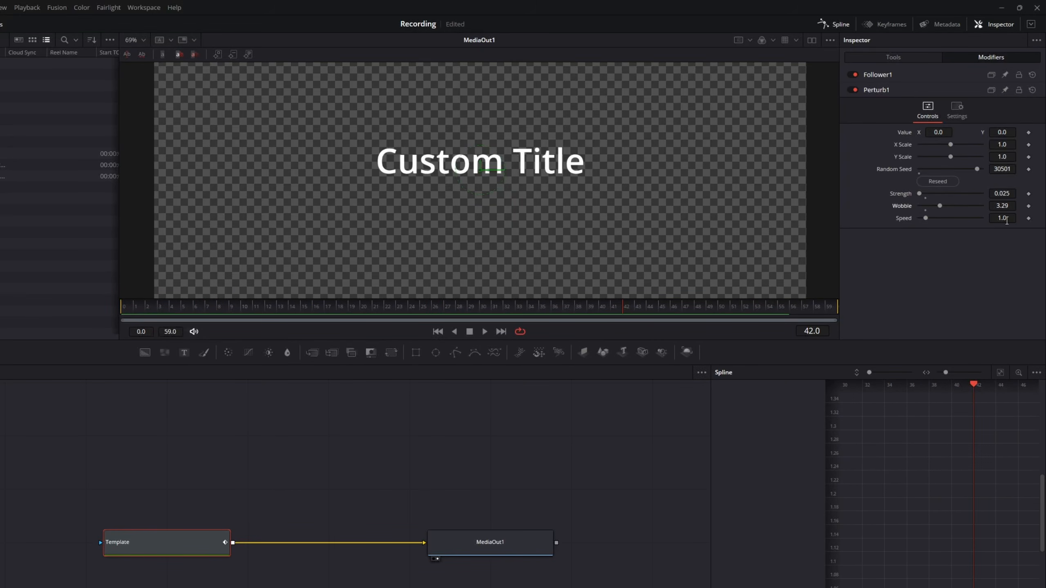
left_click_drag(1007, 221, 1040, 221)
left_click_drag(621, 307, 683, 320)
left_click_drag(1009, 217, 986, 218)
Step: Set the Perturb speed to 2 and wobble to 3, and scrub through the frames to preview the result
double_click(1008, 217)
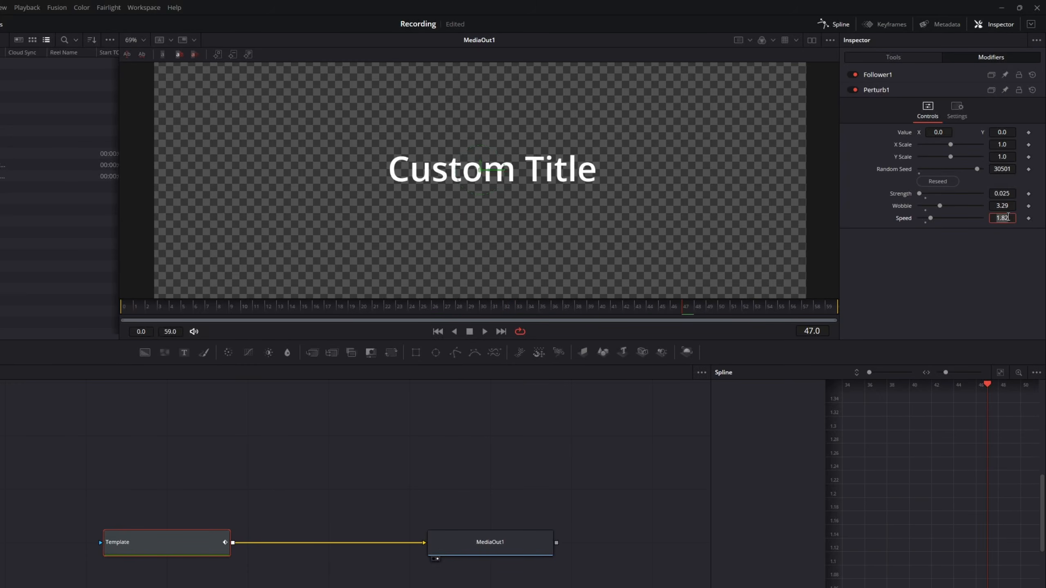
type("2")
double_click(1007, 206)
type("3")
key("Tab")
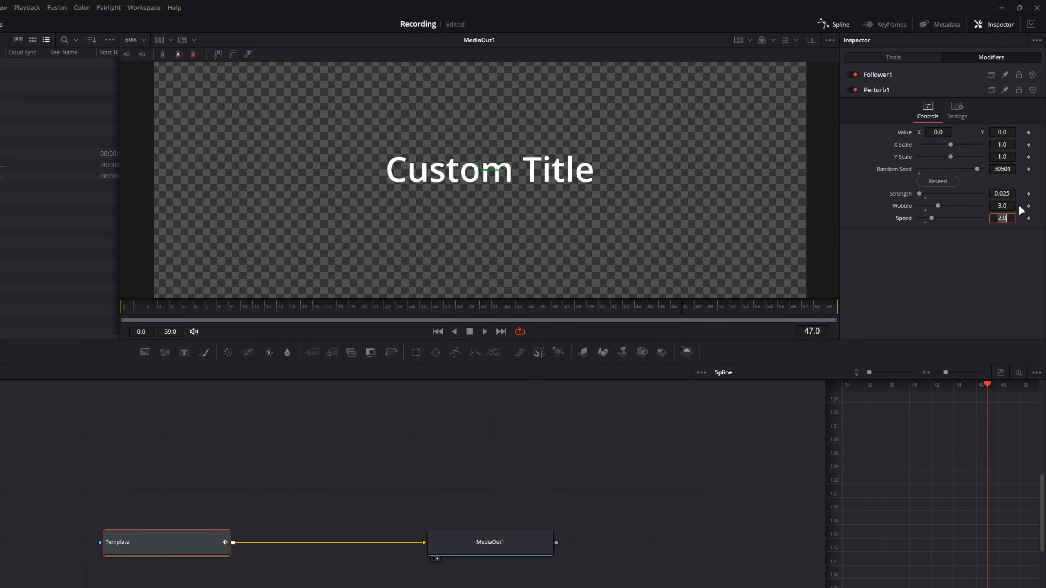
left_click_drag(336, 313, 570, 316)
left_click_drag(450, 309, 162, 307)
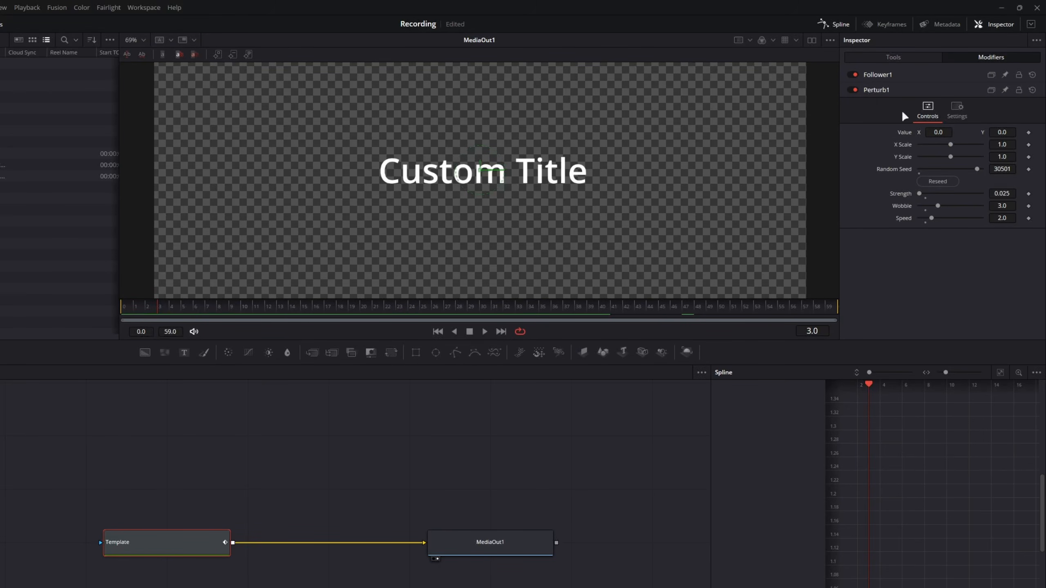
Step: Try a Follower delay of 2 between characters and scrub through the frames to judge the motion
left_click(908, 78)
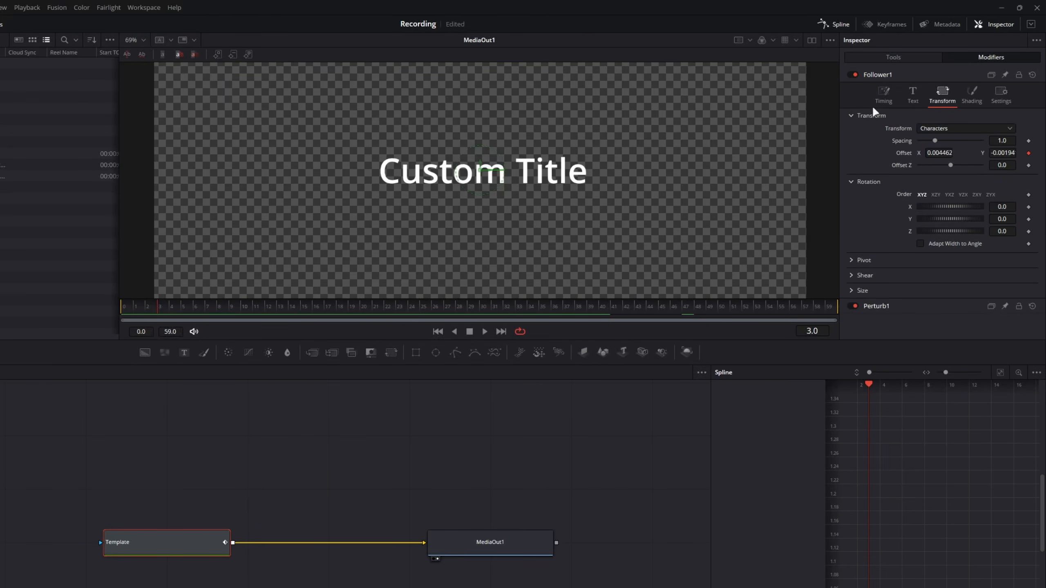
left_click(891, 88)
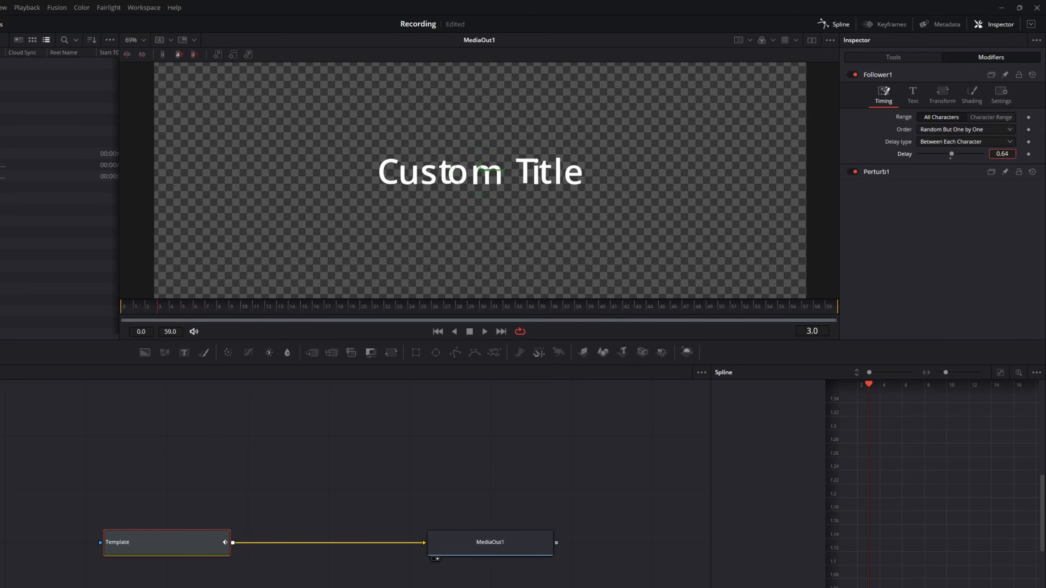
left_click_drag(1002, 154, 1023, 154)
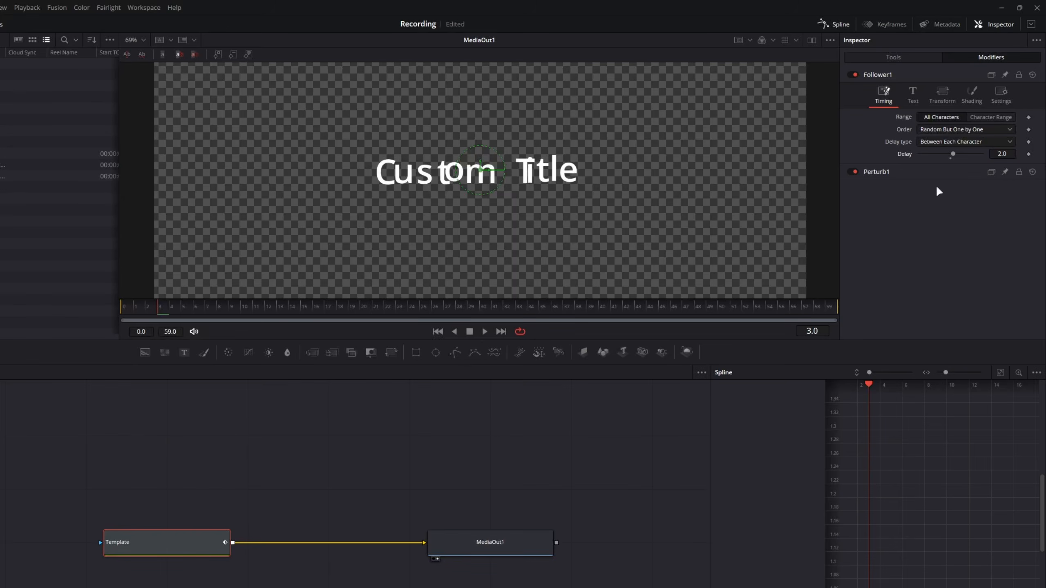
left_click_drag(180, 306, 123, 301)
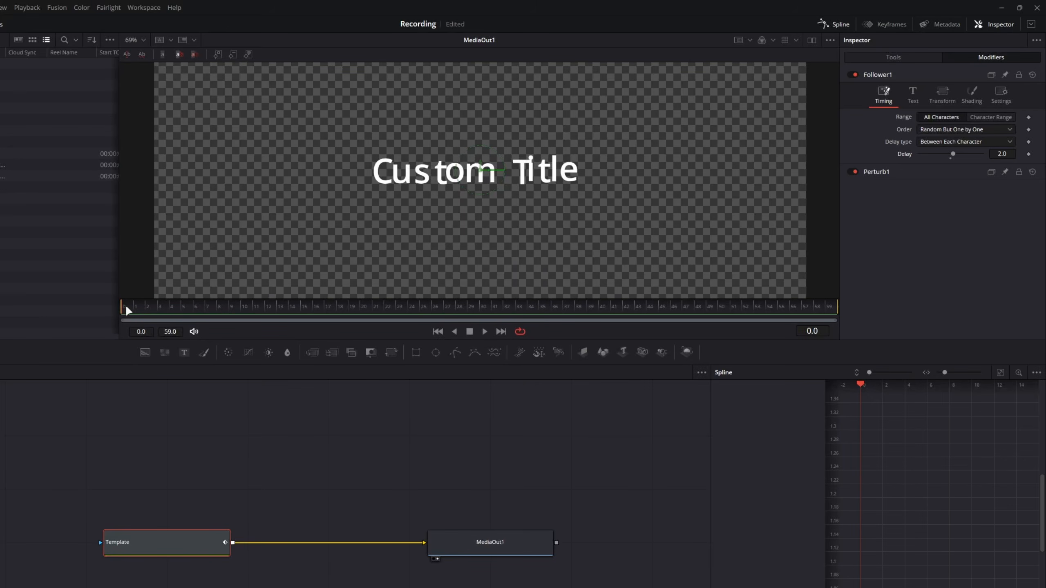
left_click_drag(127, 310, 82, 313)
Step: Set the Follower delay between characters to -2 and scrub through the frames to preview the motion
double_click(1007, 156)
type("-2")
key("Return")
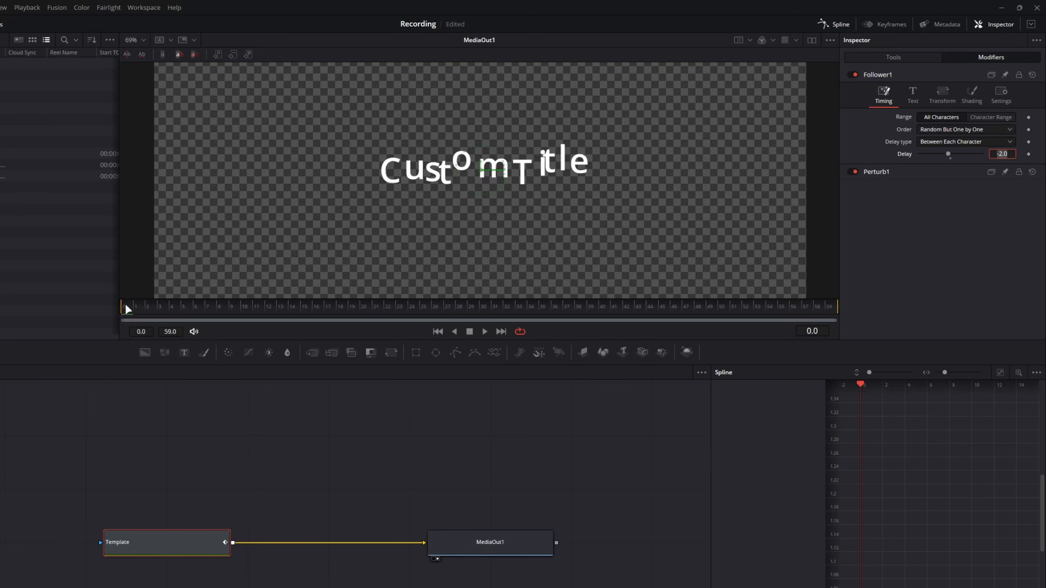
left_click_drag(127, 309, 82, 322)
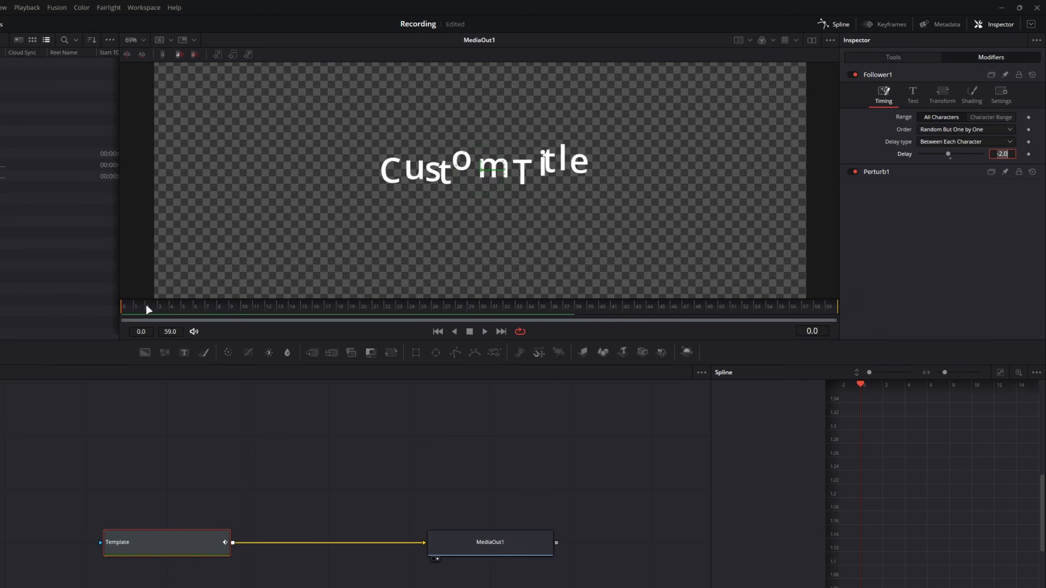
left_click_drag(130, 307, 98, 290)
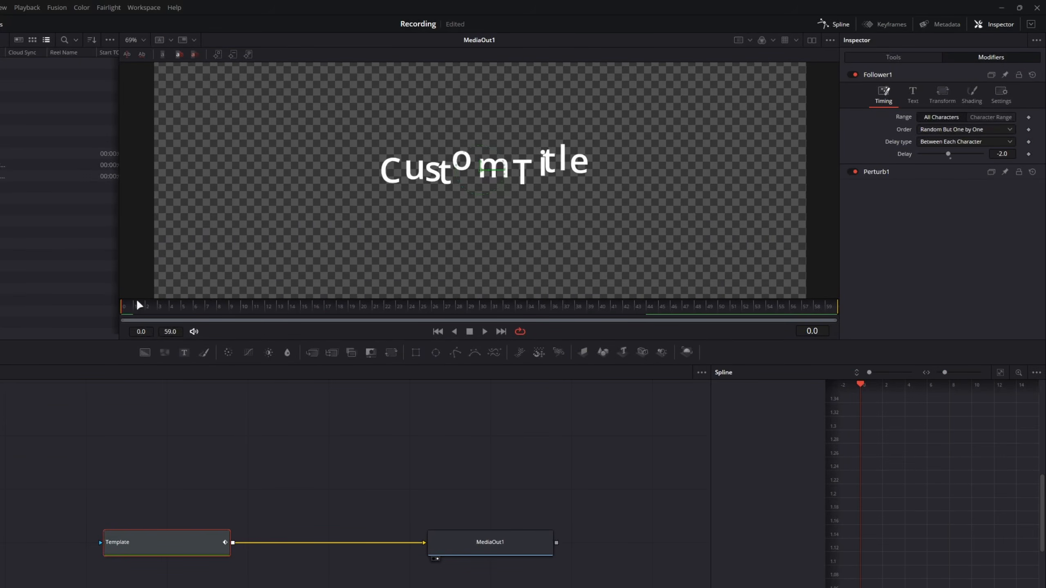
left_click_drag(128, 307, 108, 301)
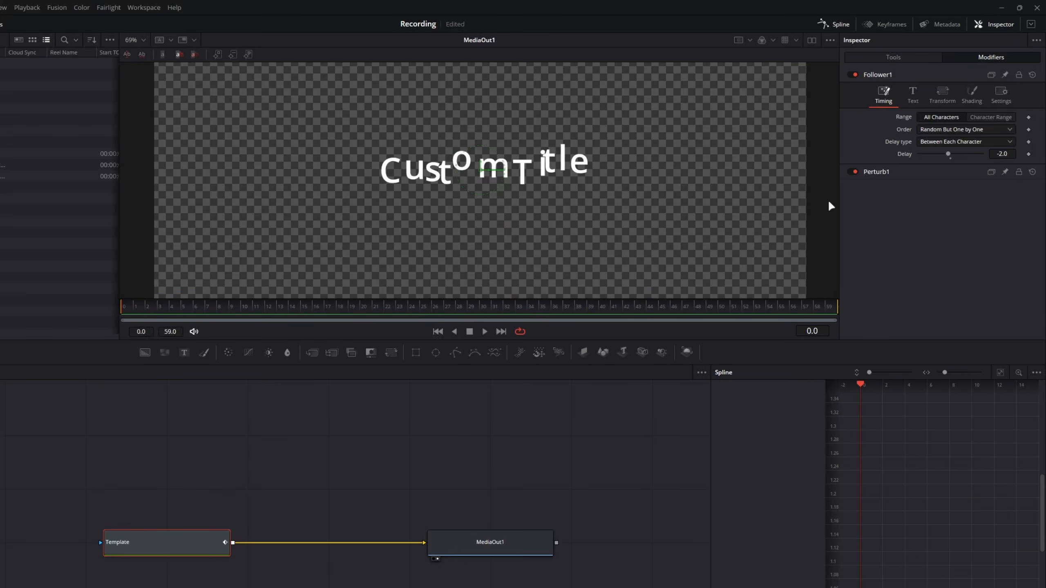
Step: Try an X and Y Scale of 0.5 on the Perturb modifier and scrub through the frames to check the jitter
left_click(906, 169)
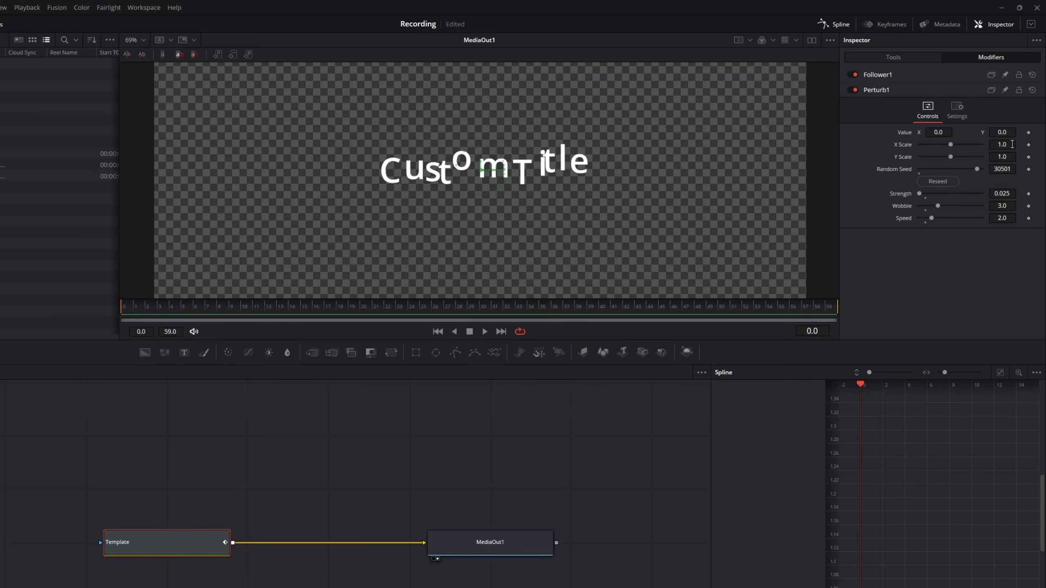
left_click(1002, 146)
type("0.5")
key("Tab")
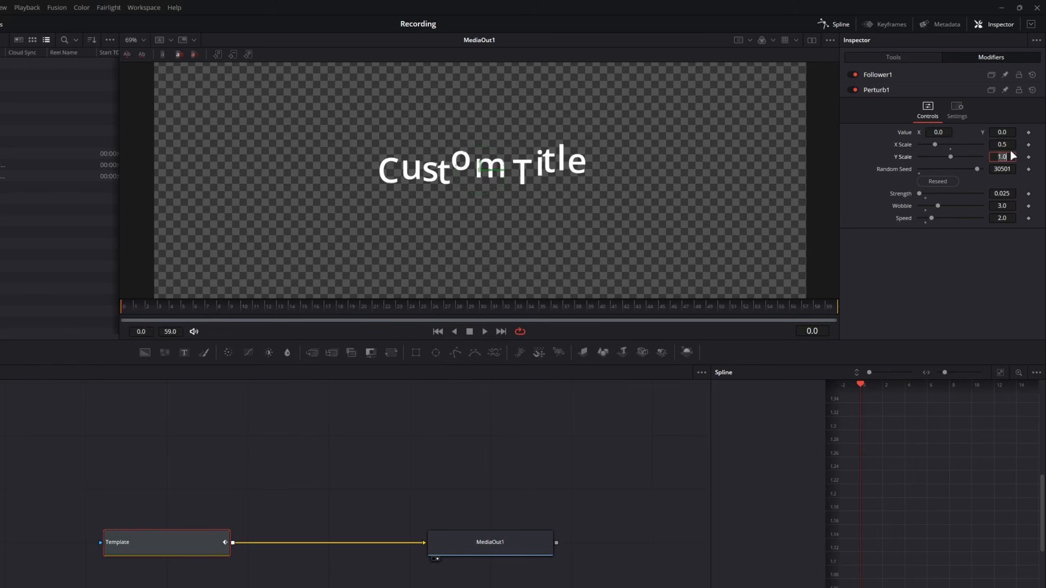
type("0.5")
key("Tab")
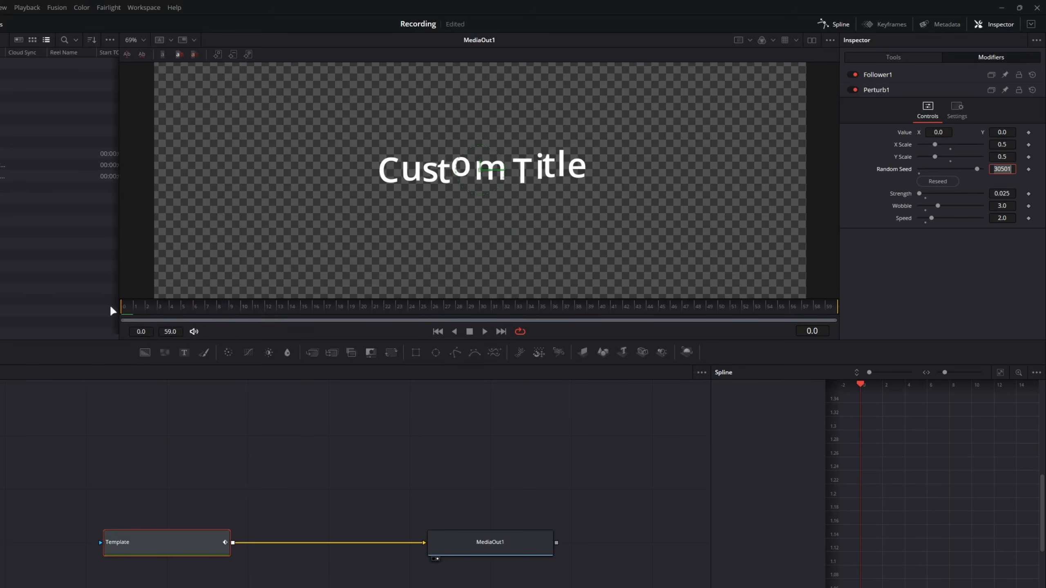
mouse_move(112, 308)
left_mouse_down()
mouse_move(564, 321)
mouse_move(871, 304)
mouse_move(116, 294)
left_mouse_up()
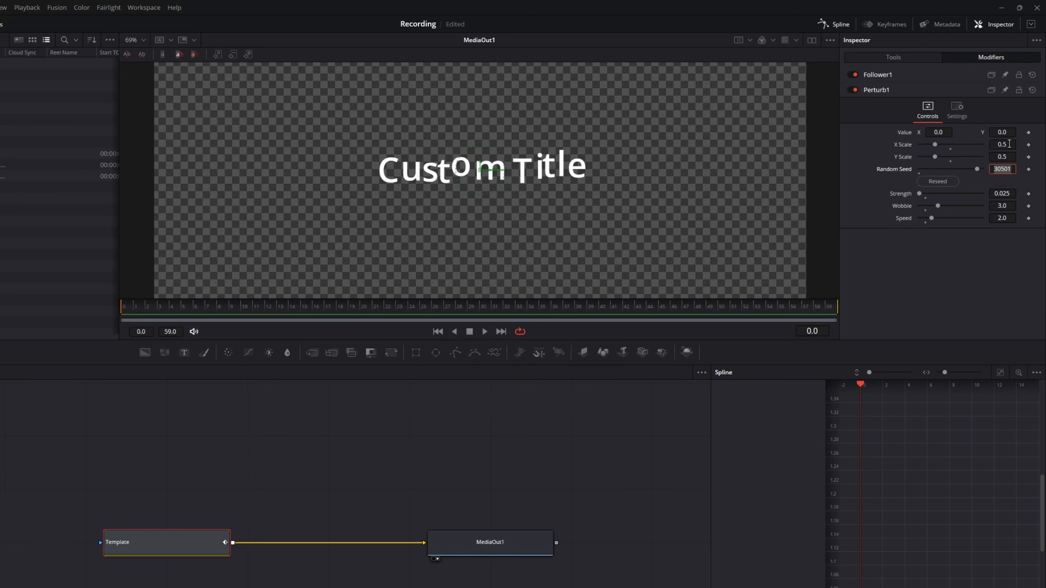
Step: Set the Perturb modifier's X Scale and Y Scale to 0.3 and scrub through the frames to preview the result
left_click(1009, 144)
type("0")
left_click(1010, 156)
type("0")
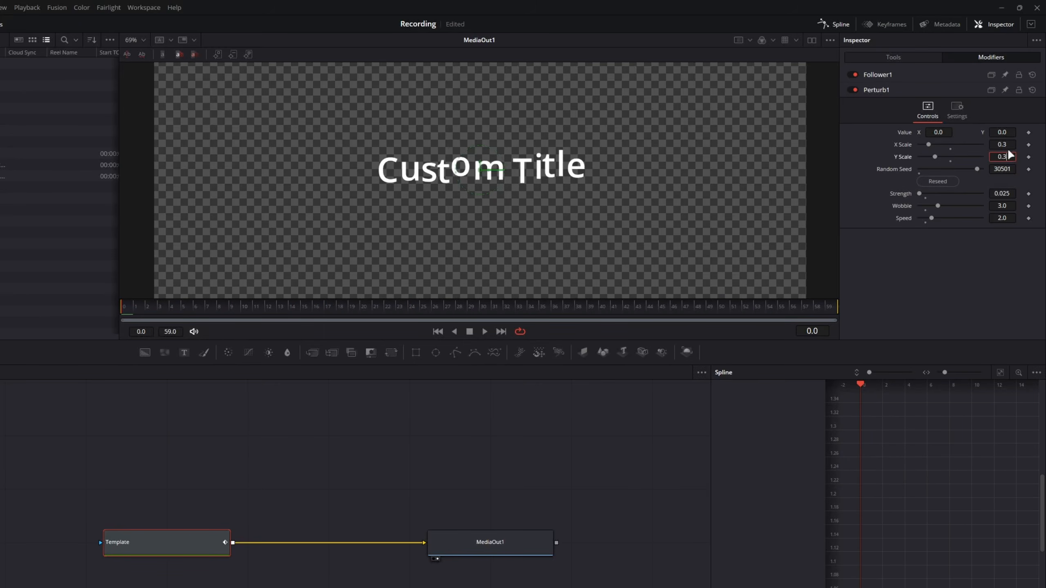
type(".3")
key("Tab")
left_click_drag(123, 307, 842, 281)
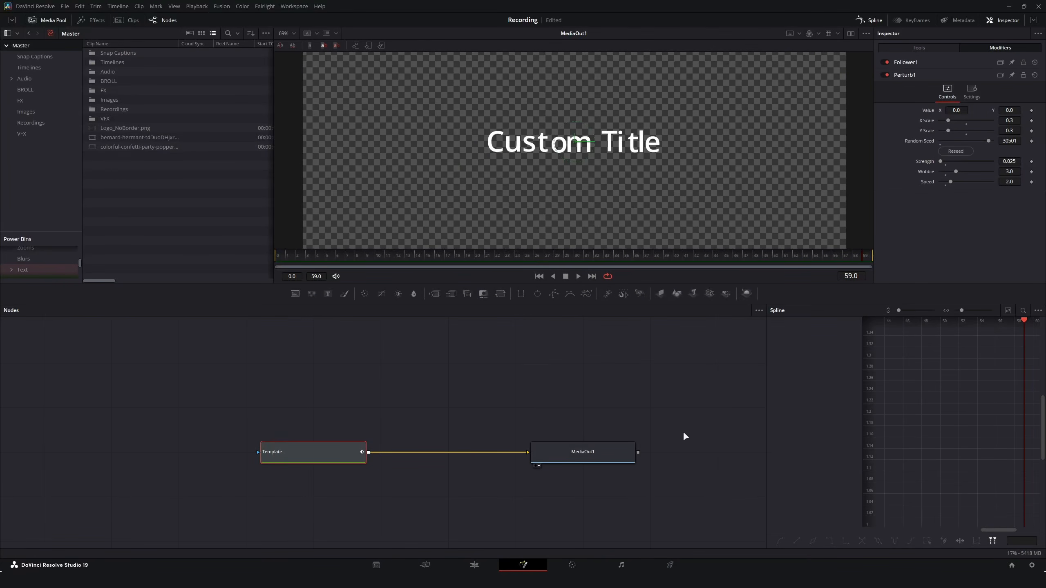
Step: Widen the node editor and move the Template node away from MediaOut1, leaving room for another node between them
scroll(571, 402, "down", 6)
scroll(529, 411, "up", 2)
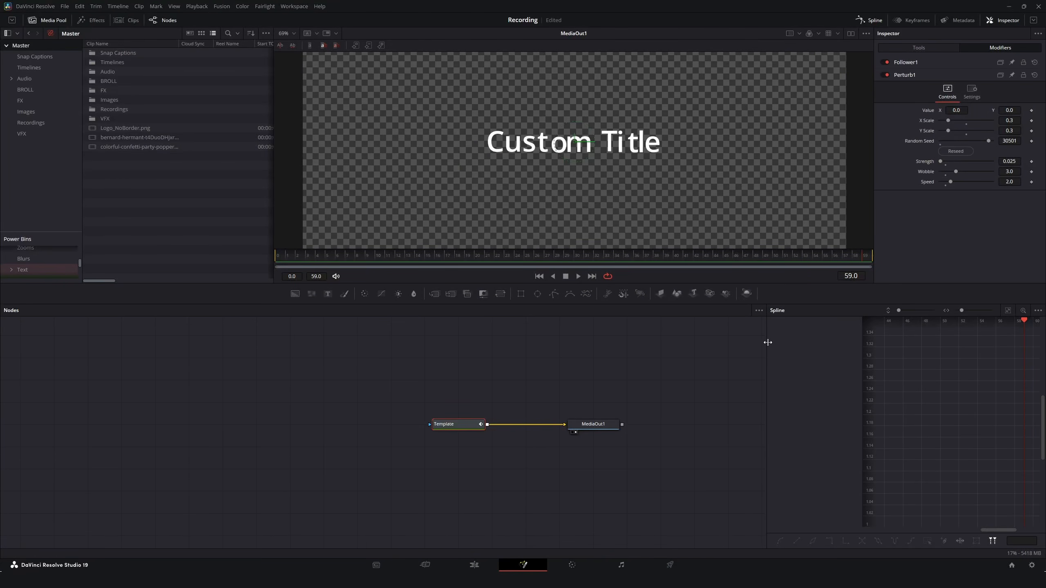
left_click_drag(768, 342, 873, 344)
left_click_drag(461, 428, 346, 437)
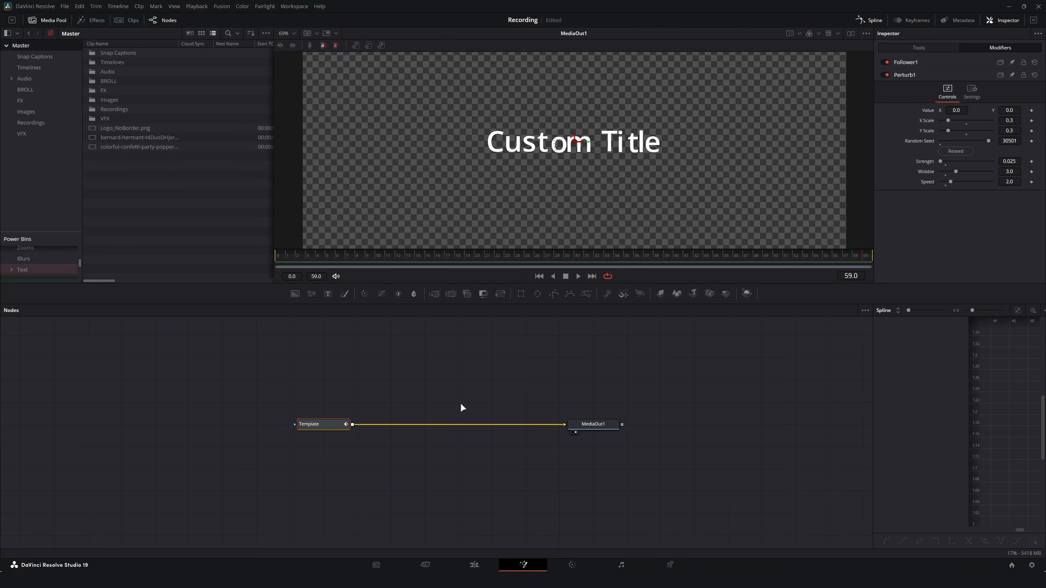
left_click(446, 410)
left_click_drag(332, 255, 236, 261)
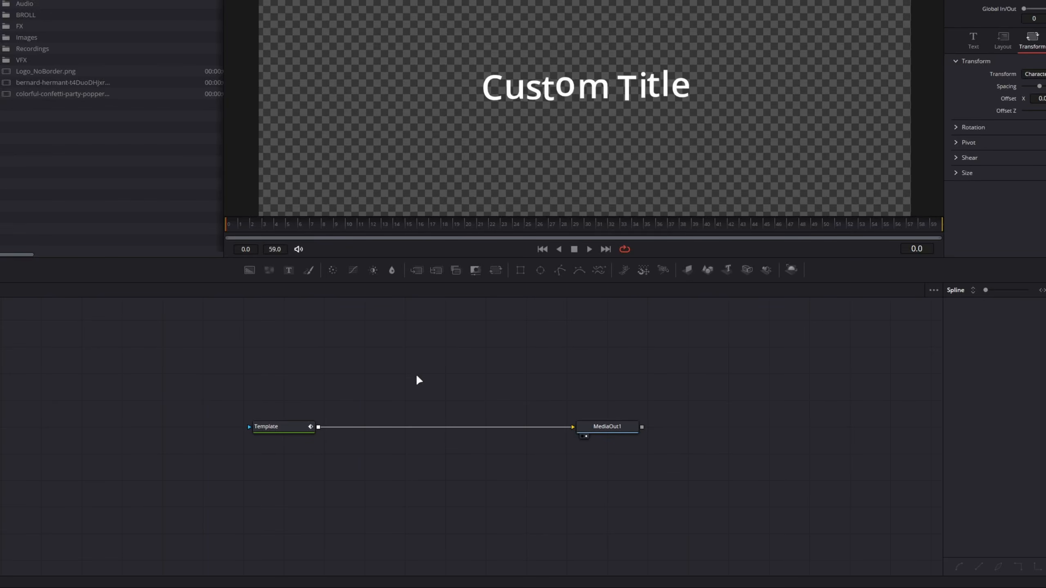
Step: Add a Stop Motion node and insert it into the connection between Template and MediaOut1
key("shift+space")
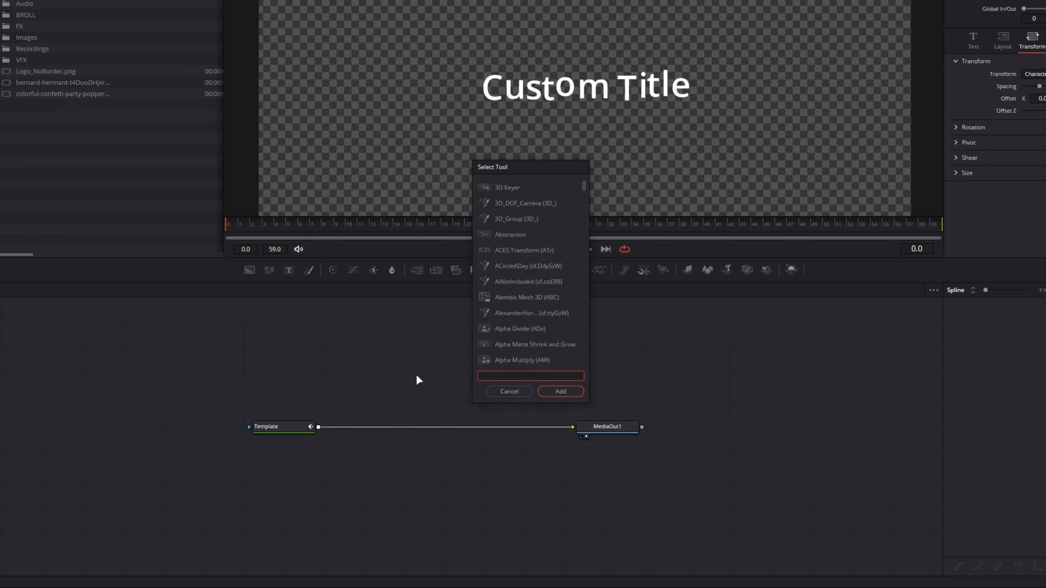
type("stop")
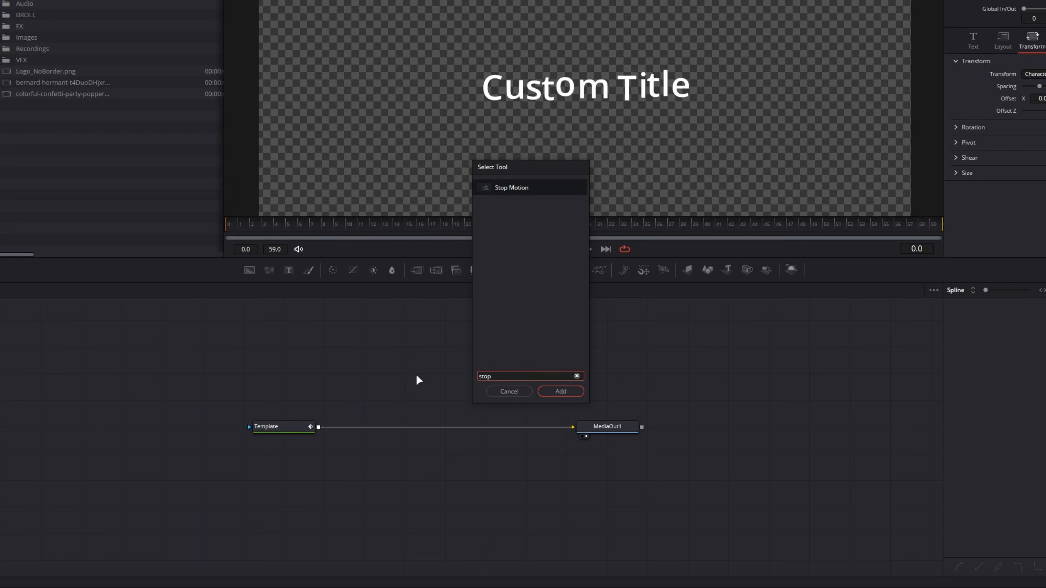
key("Return")
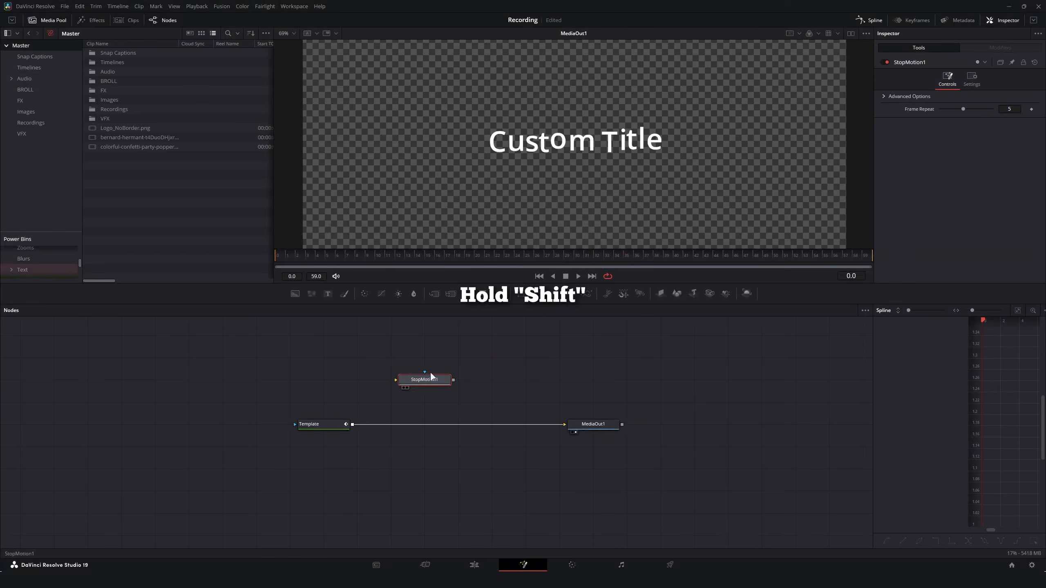
left_click_drag(431, 376, 461, 427)
left_click(461, 427)
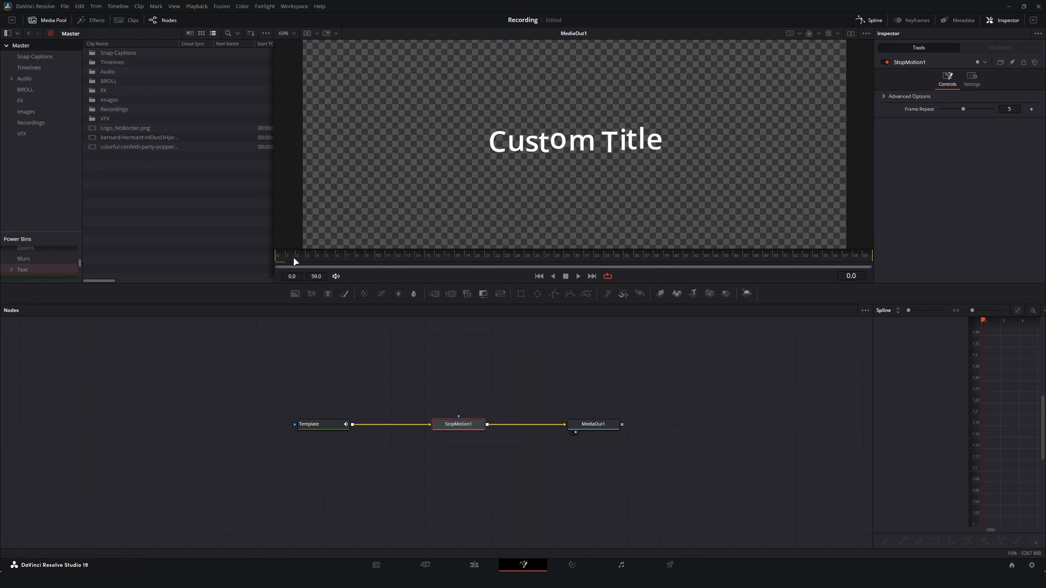
Step: Scrub and play through the composition to examine the stop-motion effect on the title
left_click_drag(287, 259, 776, 272)
left_click_drag(813, 261, 292, 257)
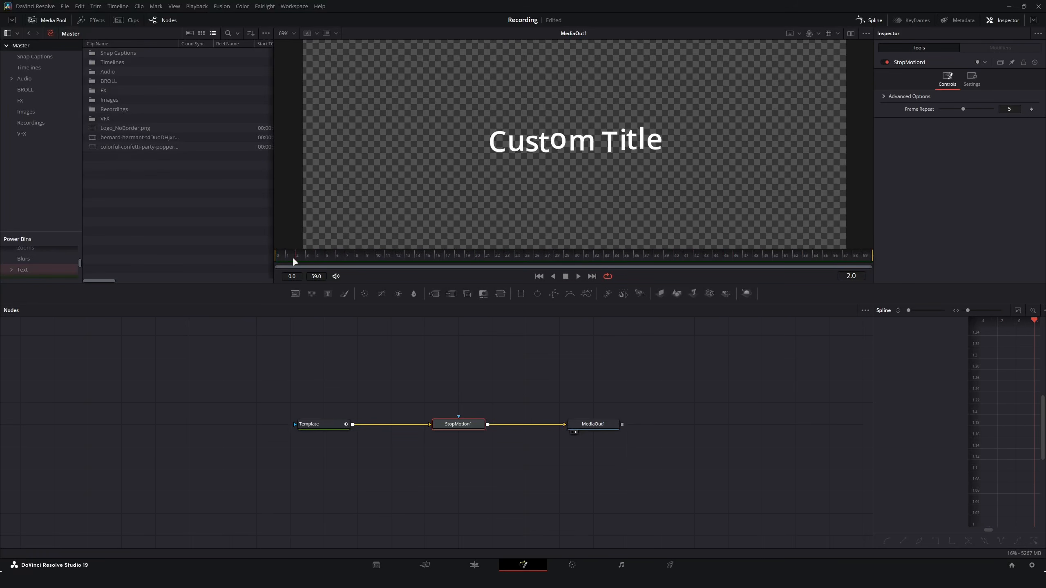
key("space")
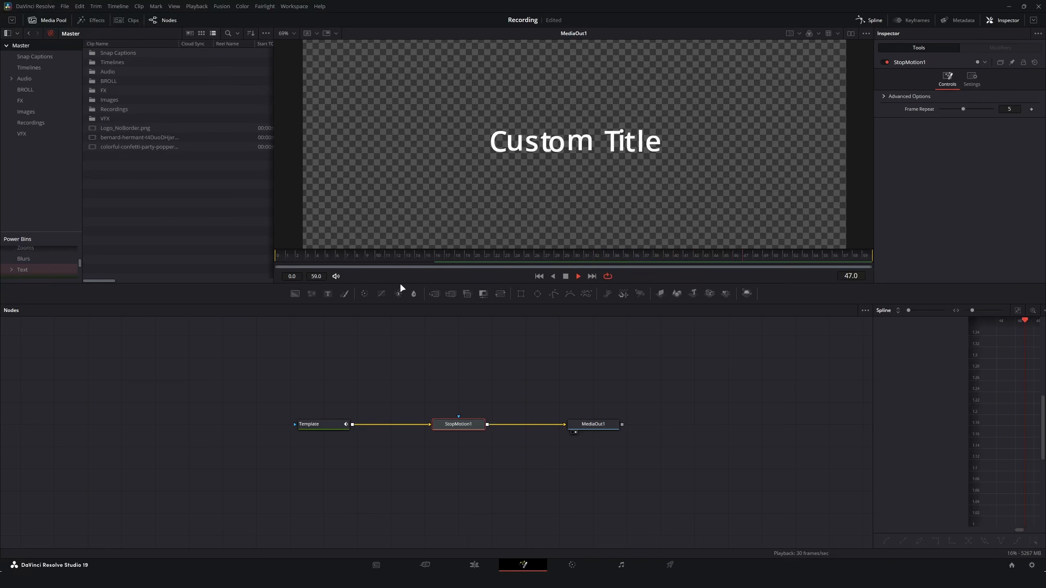
key("space")
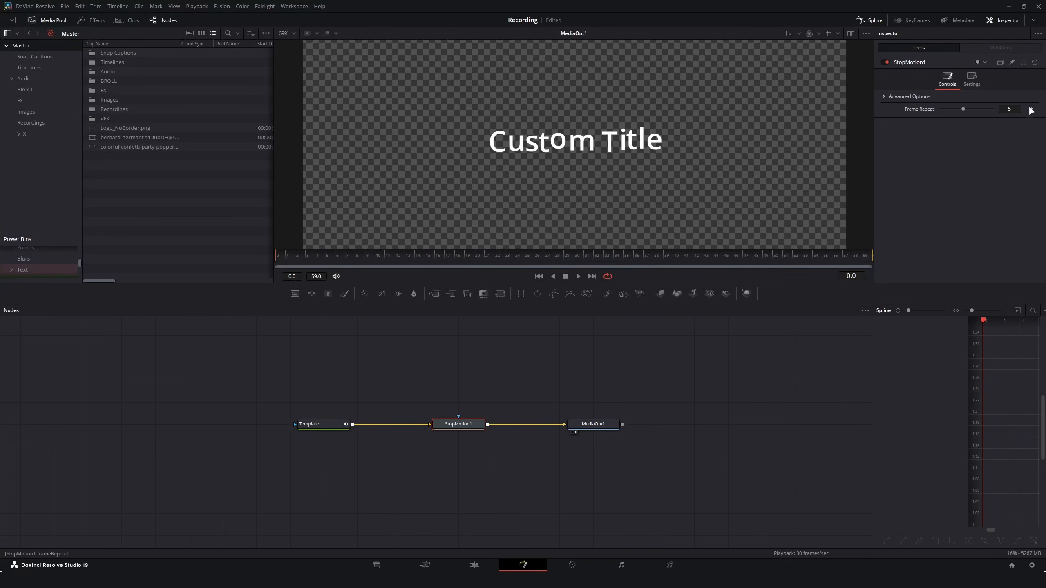
Step: Set the Stop Motion node's Frame Repeat to 3 and play the animation to preview it
left_click(1009, 108)
type("3")
key("space")
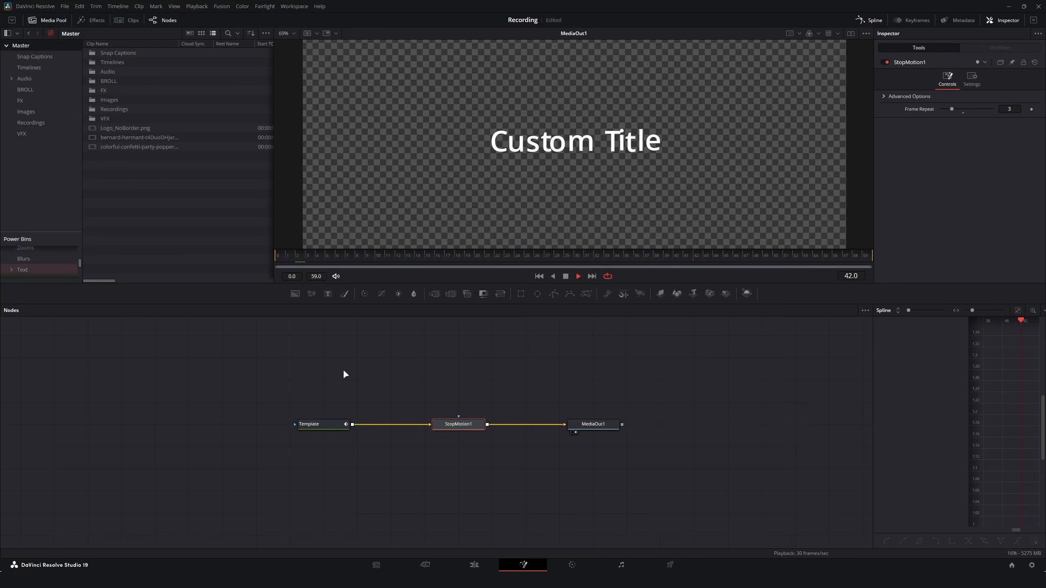
left_click(344, 370)
key("space")
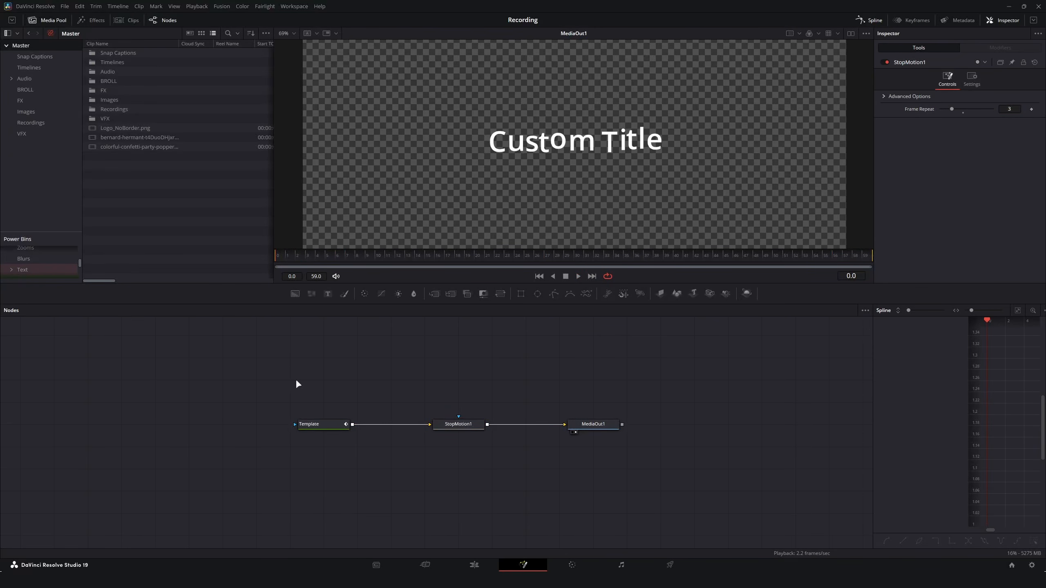
key("space")
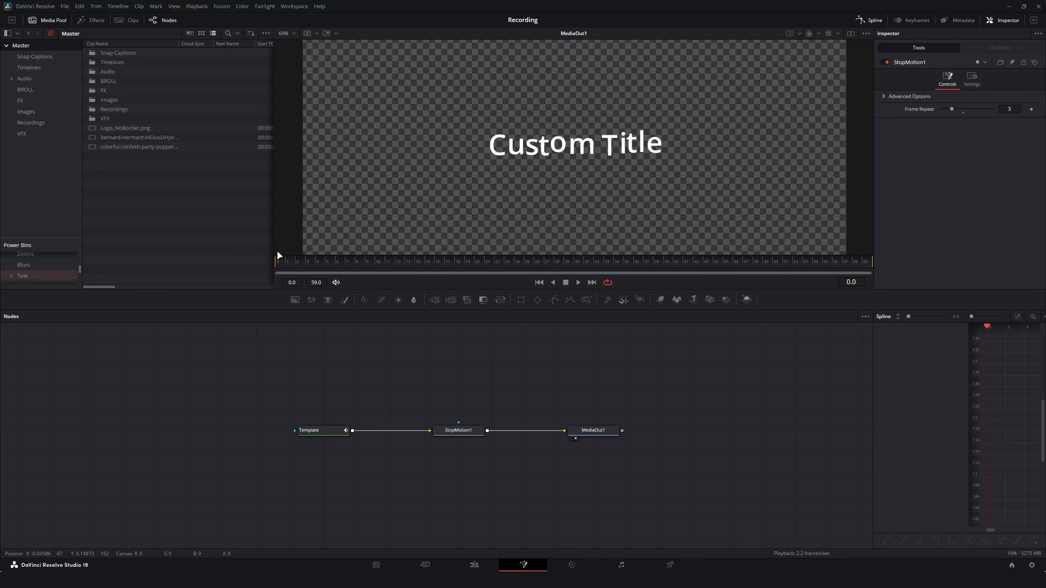
key("space")
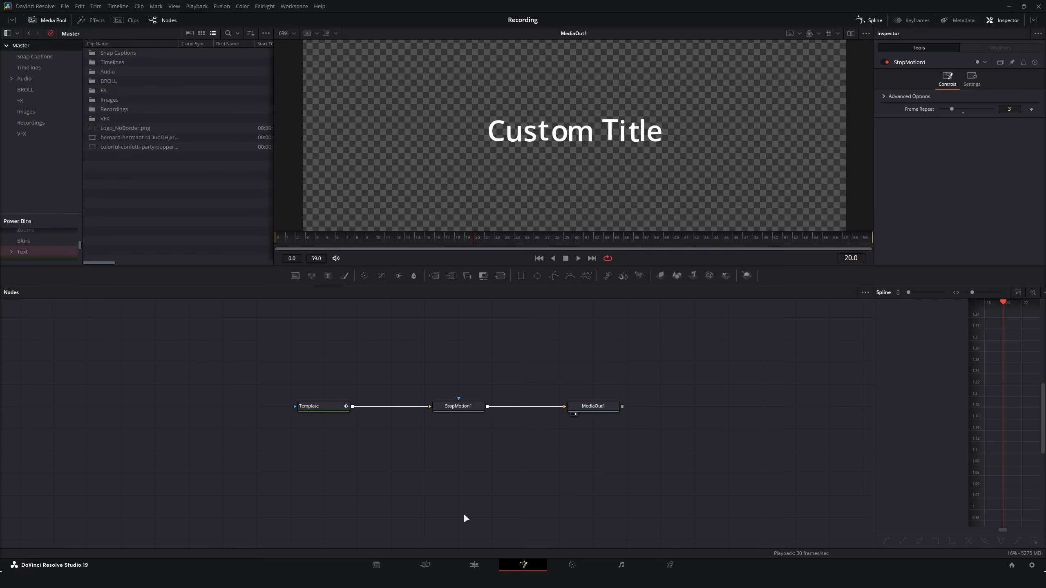
Step: Switch to the Edit page and store the animated Text+ clip from V1 in the Media Pool's Master bin
left_click(476, 565)
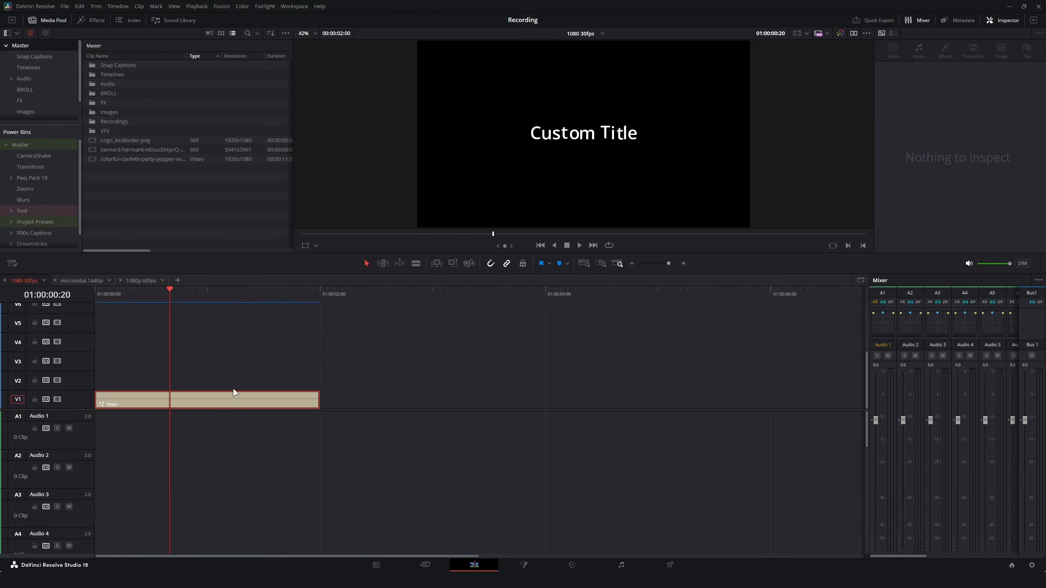
left_click_drag(224, 394, 187, 194)
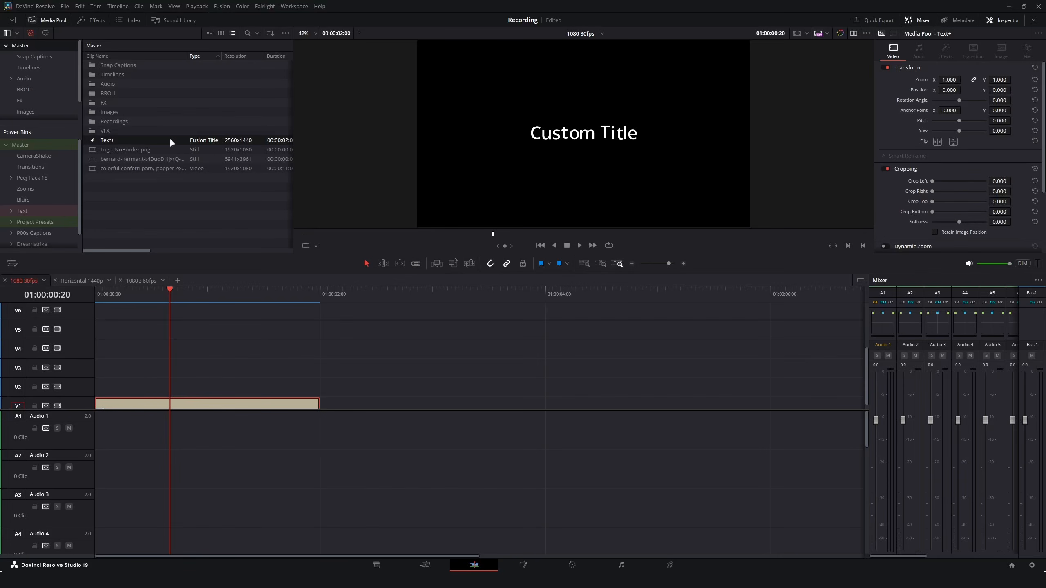
Step: Test the stored Text+ title by playing a copy placed on V1 after the original clip, and delete that copy
left_click_drag(170, 141, 434, 396)
left_click_drag(432, 294, 436, 294)
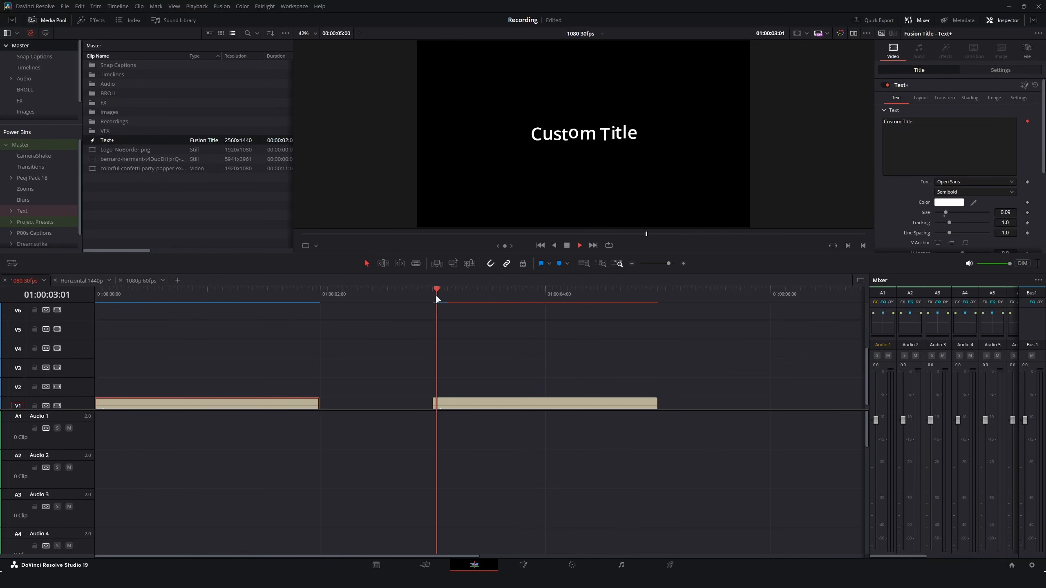
key("space")
left_click_drag(675, 353, 503, 459)
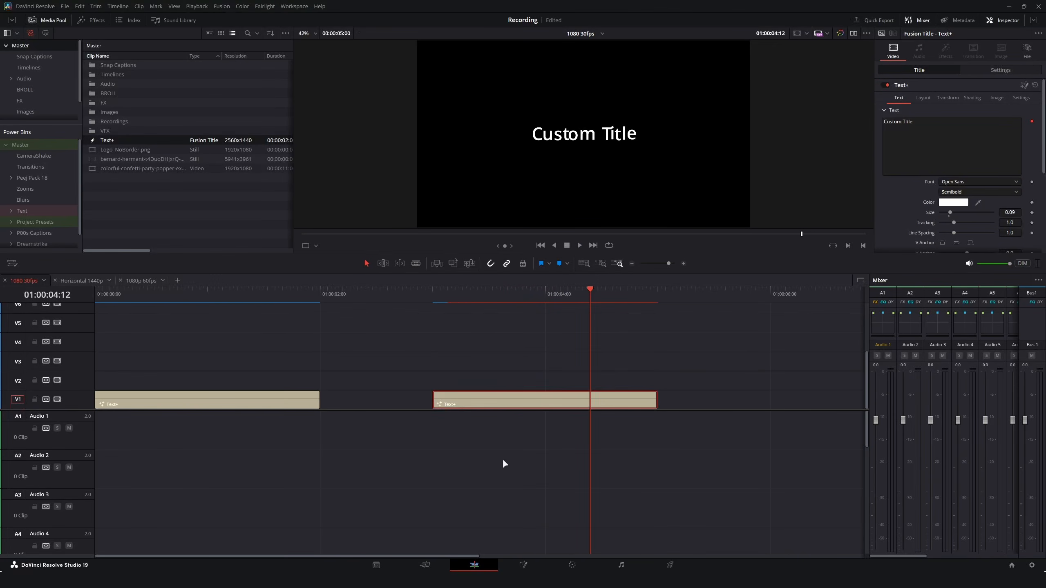
key("Delete")
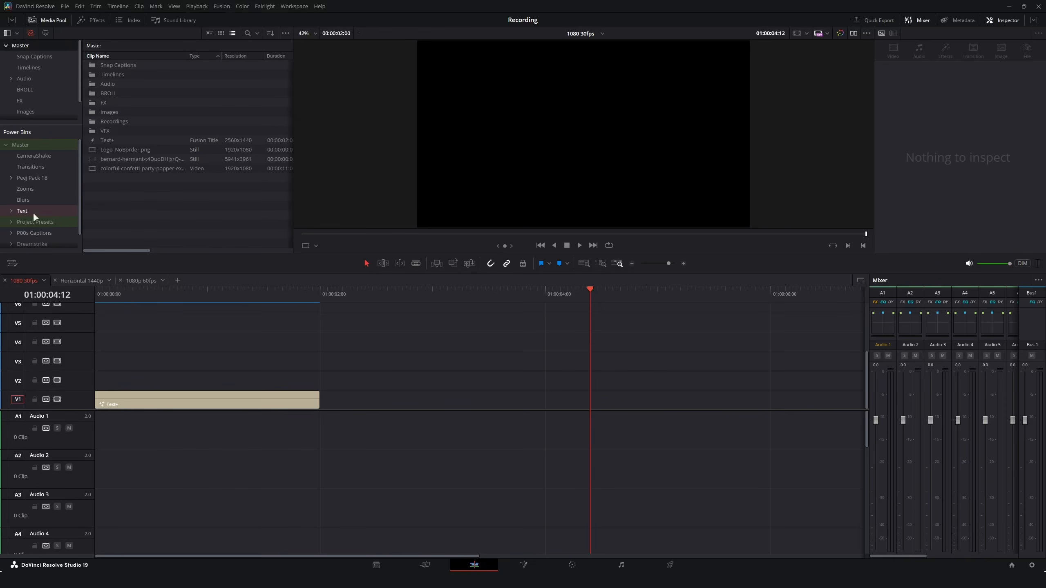
Step: Show the Titles in the effects library and return the playhead to the start of the timeline
left_click(88, 20)
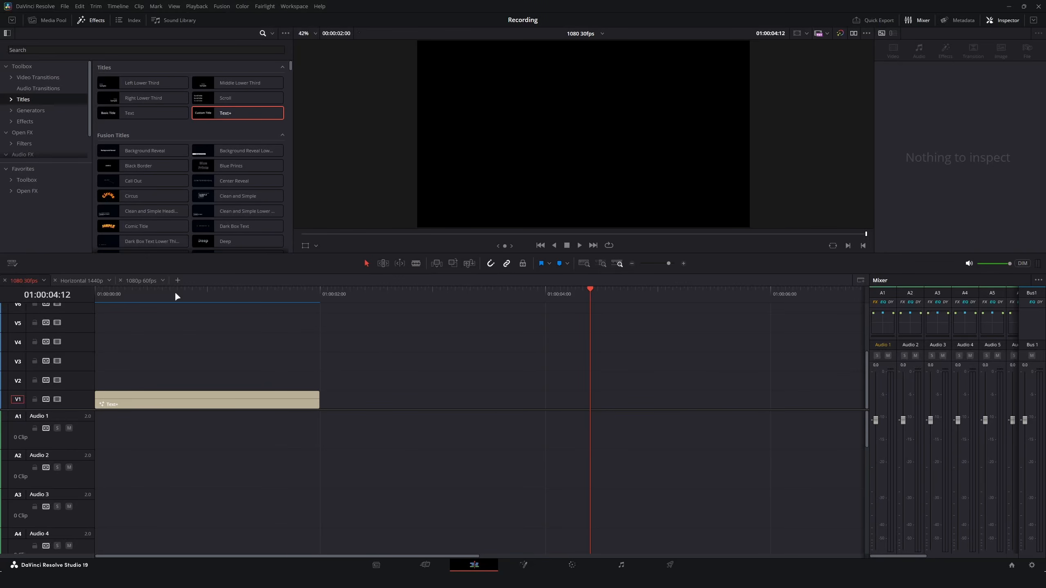
key("Home")
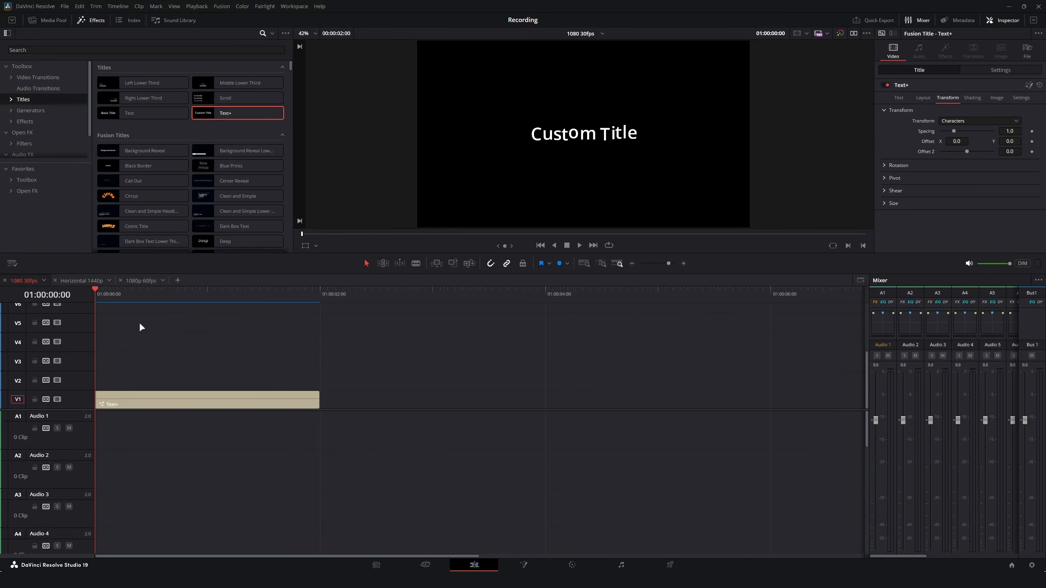
Step: Open the Text+ clip from V1 on the Fusion page and move StopMotion1 and MediaOut1 farther from the Template node
left_click(166, 405)
key("shift+5")
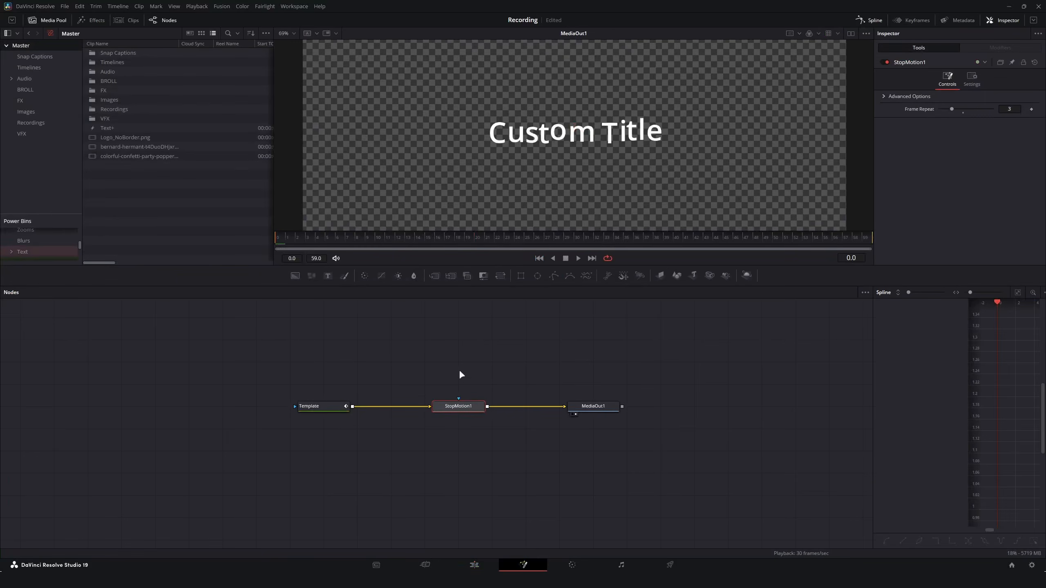
left_click_drag(398, 374, 715, 405)
Step: Change the Template node's text font to New York Large and space that node farther from StopMotion1
left_click(317, 406)
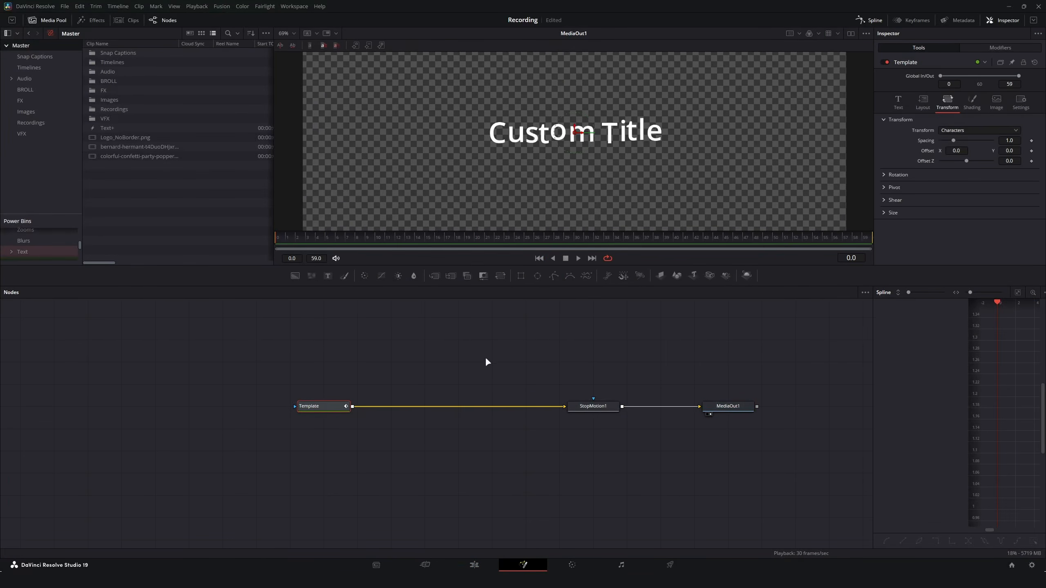
left_click(897, 102)
left_click(965, 191)
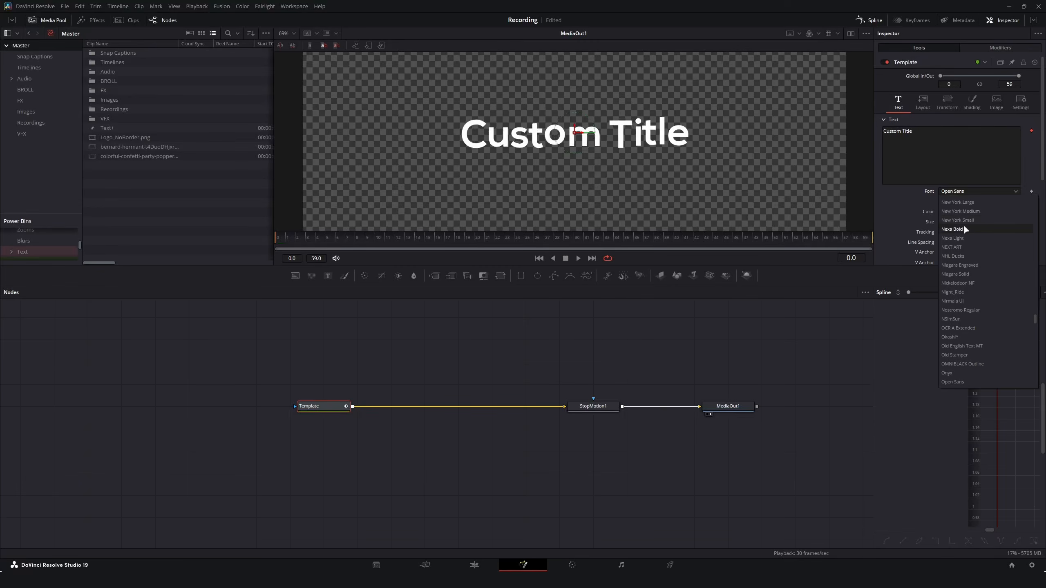
left_click(967, 203)
left_click(641, 404)
left_click_drag(442, 429, 368, 429)
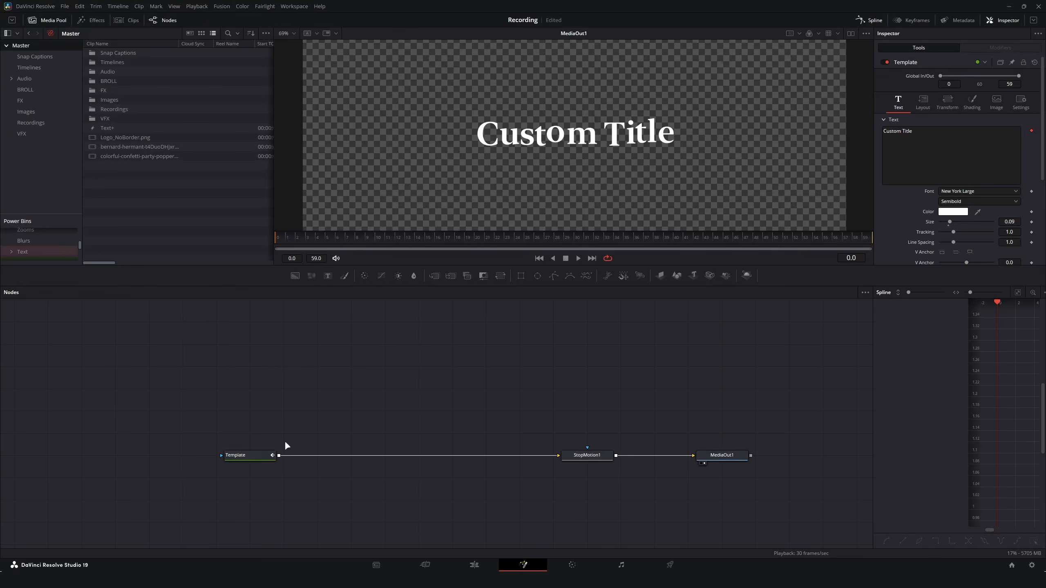
Step: Insert the Retro_Glow tool between Template and StopMotion1, leaving a gap after the Template node
left_click(260, 455)
key("shift+space")
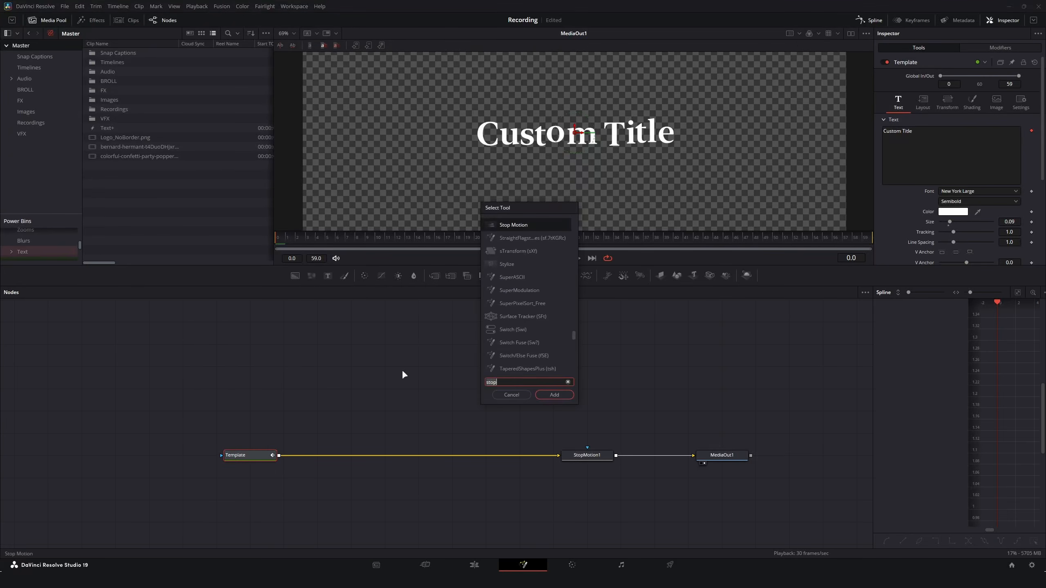
type("retro")
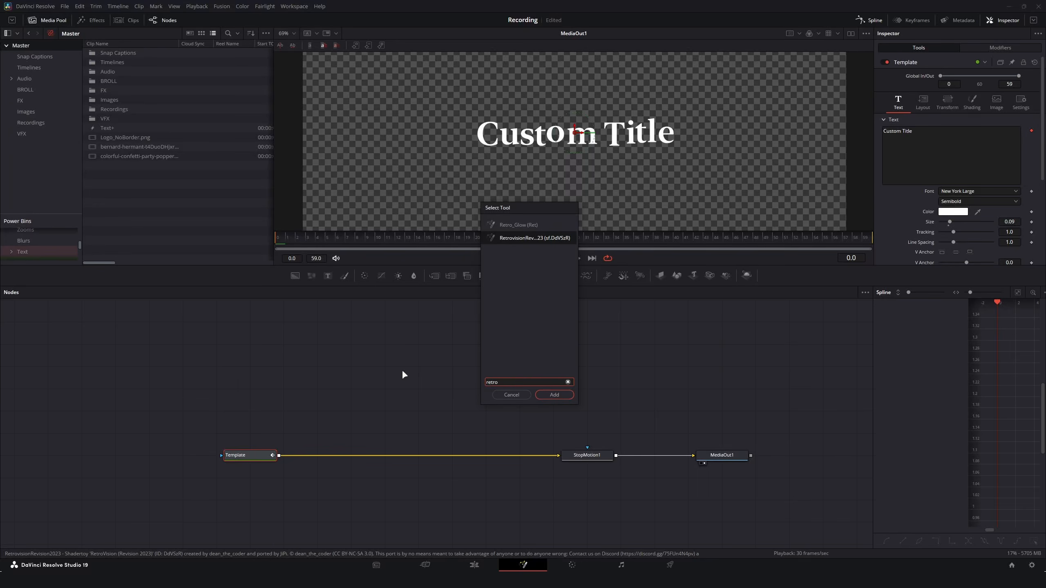
key("Up")
key("Return")
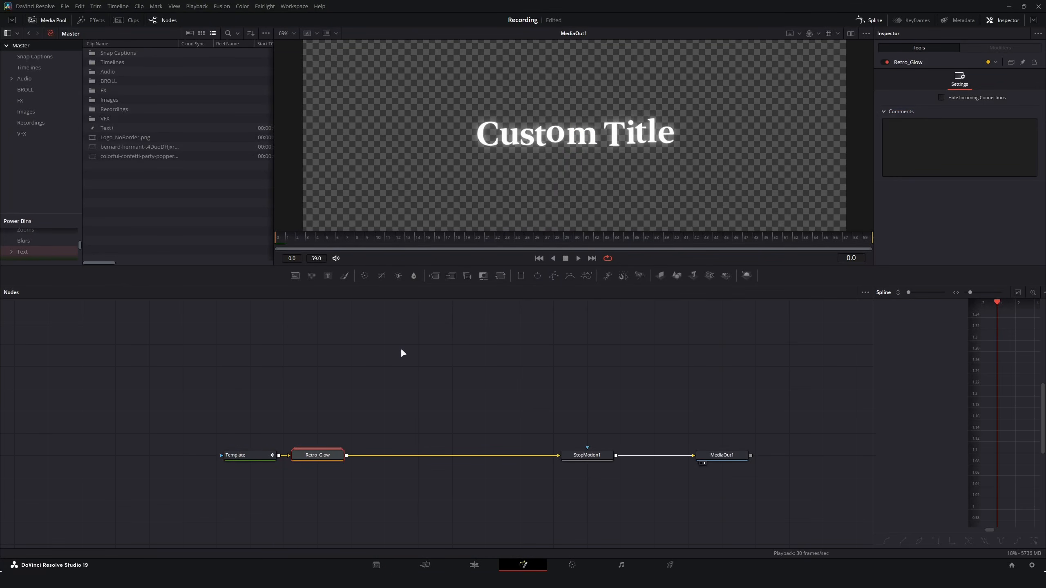
left_click_drag(317, 455, 346, 456)
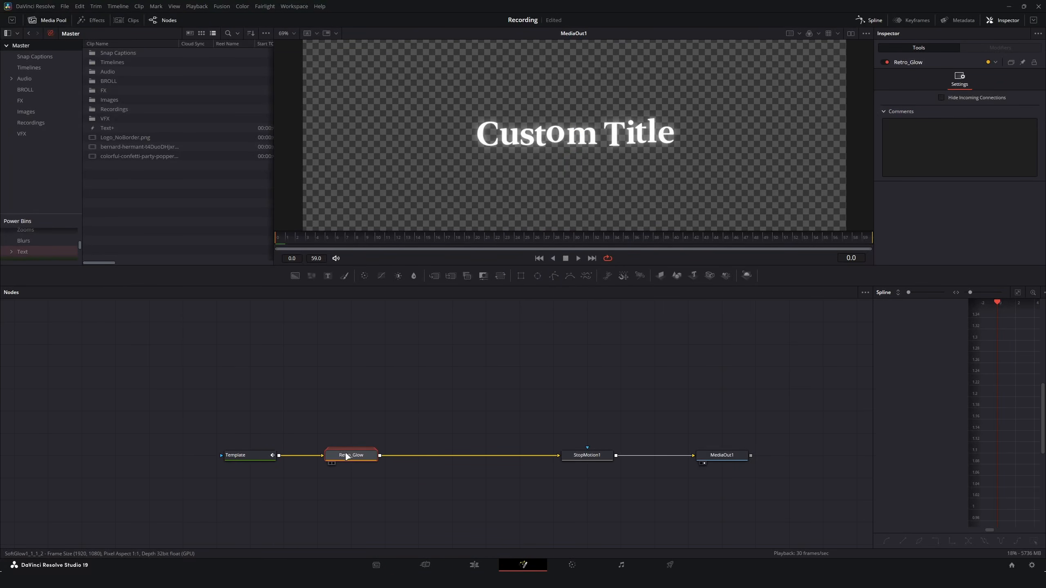
Step: Examine the nodes inside the Retro_Glow group and delete the collapsed group from the node flow
double_click(346, 456)
scroll(402, 482, "down", 4)
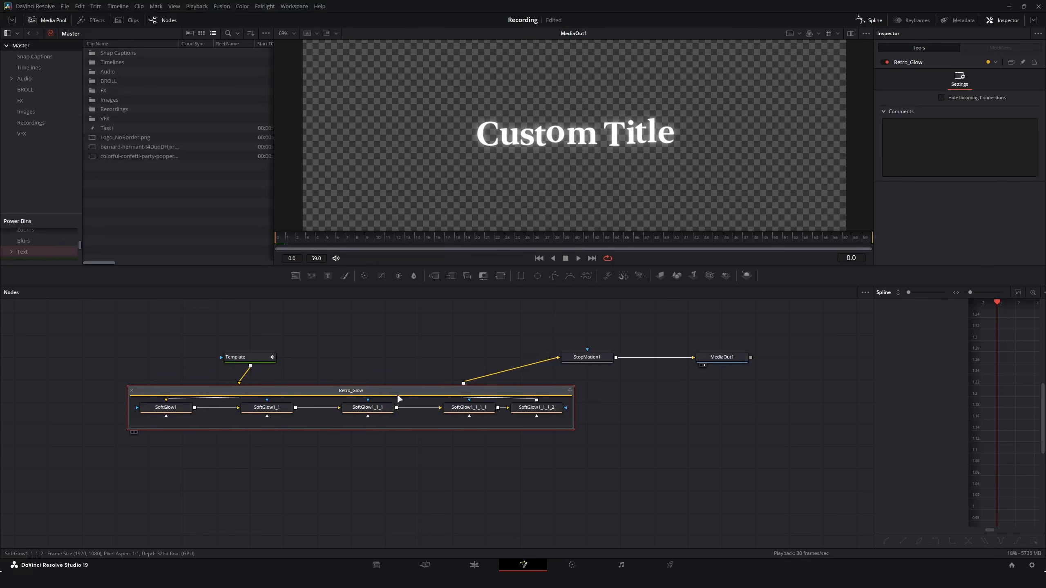
left_click_drag(398, 399, 397, 421)
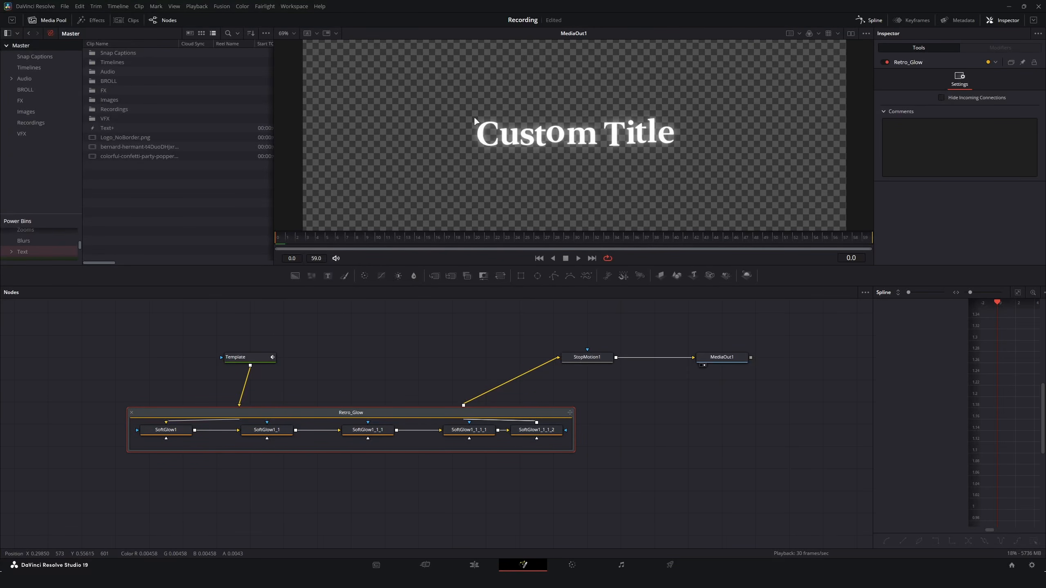
left_click(128, 410)
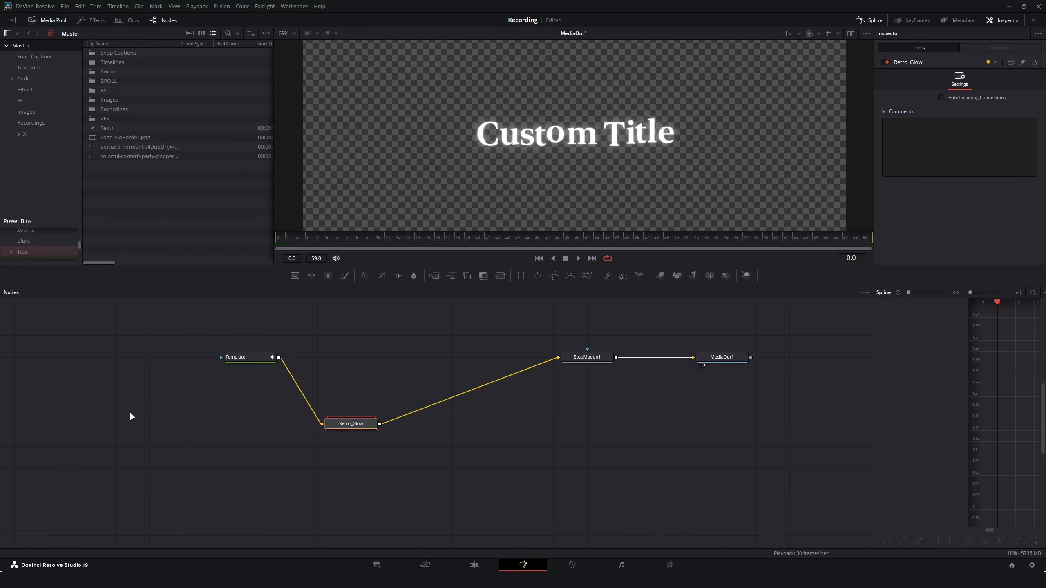
left_click(349, 424)
key("Delete")
Step: Add a Soft Glow after the Template node with a Gain of about 1.84 and a Blend of about 0.36
left_click(250, 363)
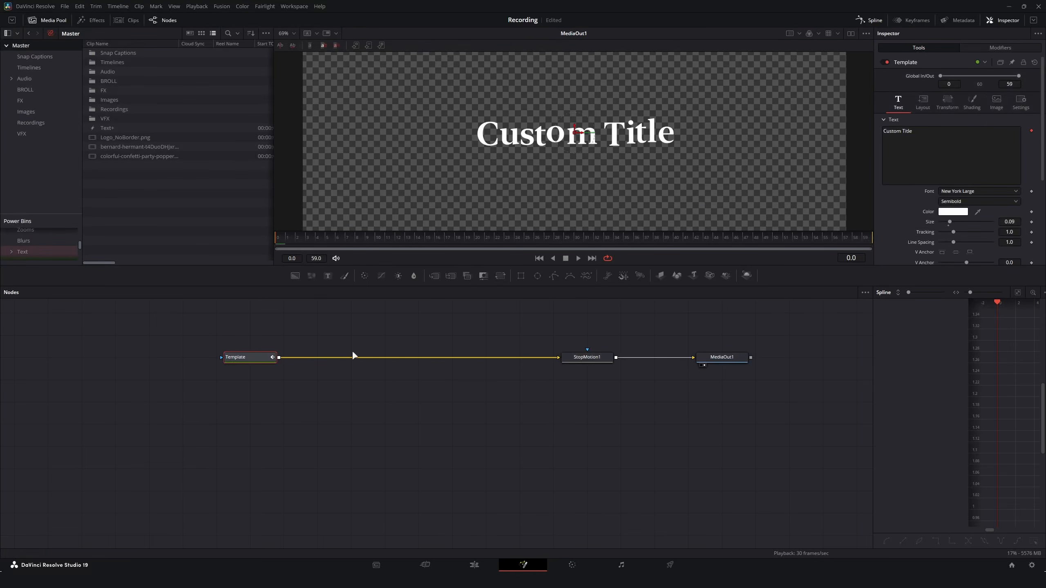
key("shift+space")
type("soft glow")
key("Return")
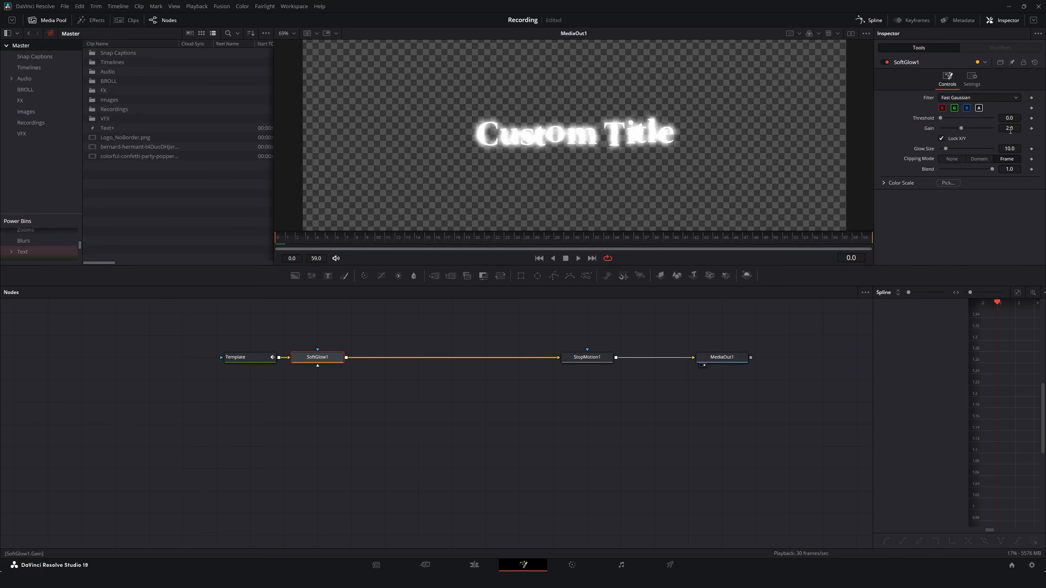
left_click_drag(1010, 130, 1005, 131)
left_click_drag(1010, 169, 989, 169)
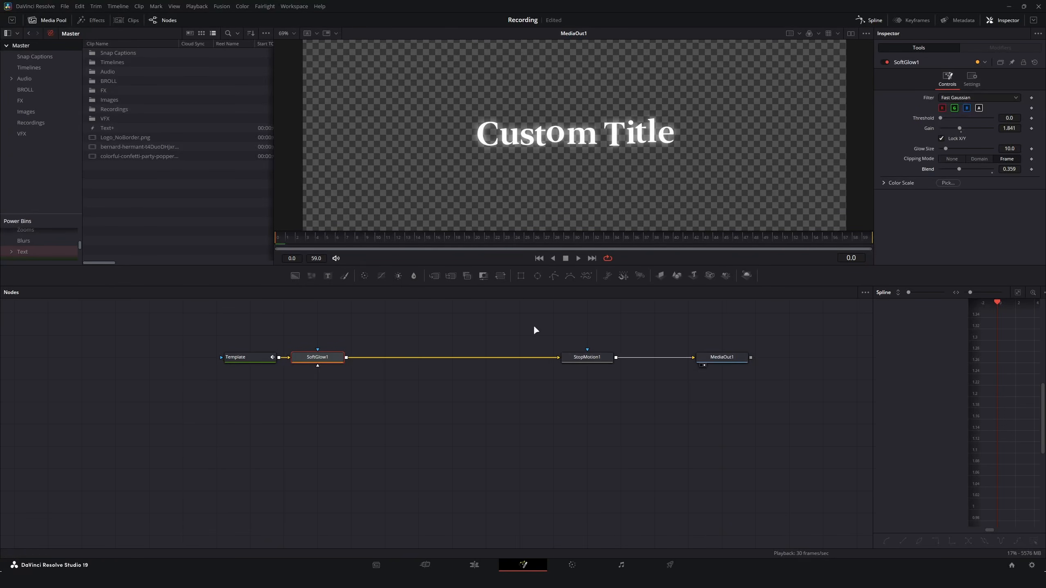
Step: Add the Grain (Grn) tool after SoftGlow1 and space it out between the glow and StopMotion1
scroll(456, 324, "up", 3)
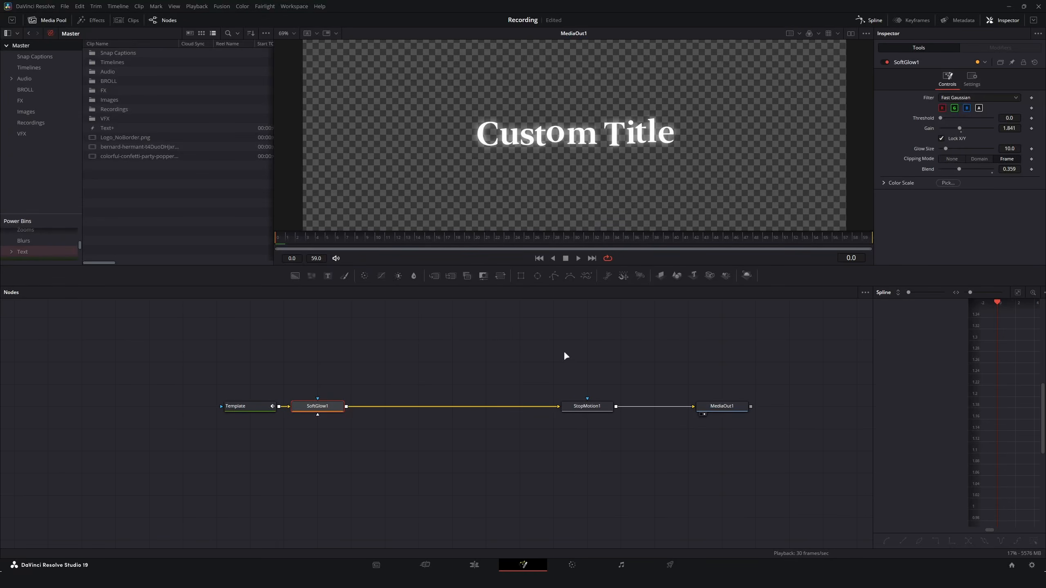
key("shift+space")
type("soft")
key("BackSpace")
key("BackSpace")
key("BackSpace")
key("BackSpace")
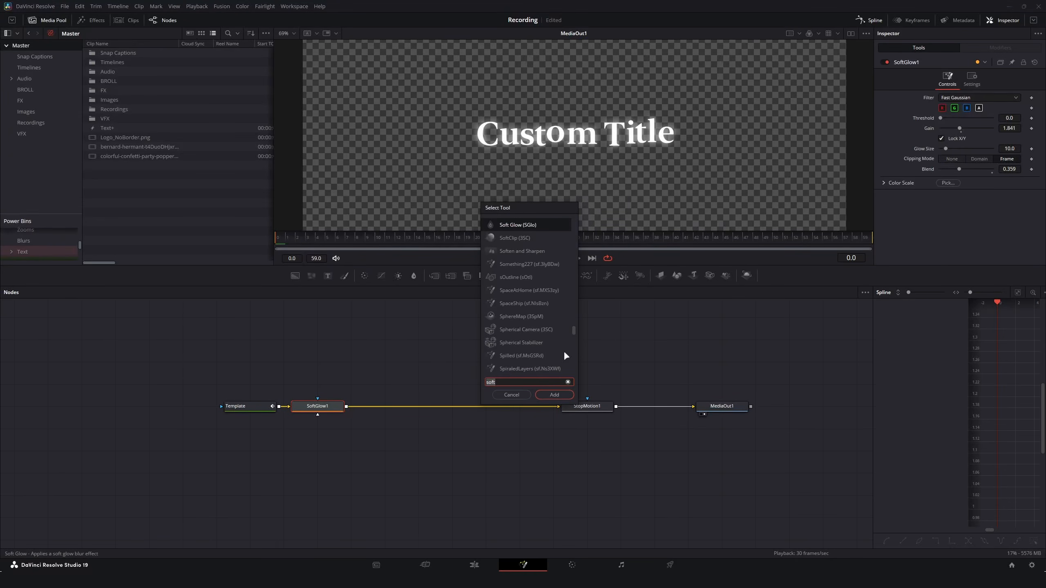
type("grain")
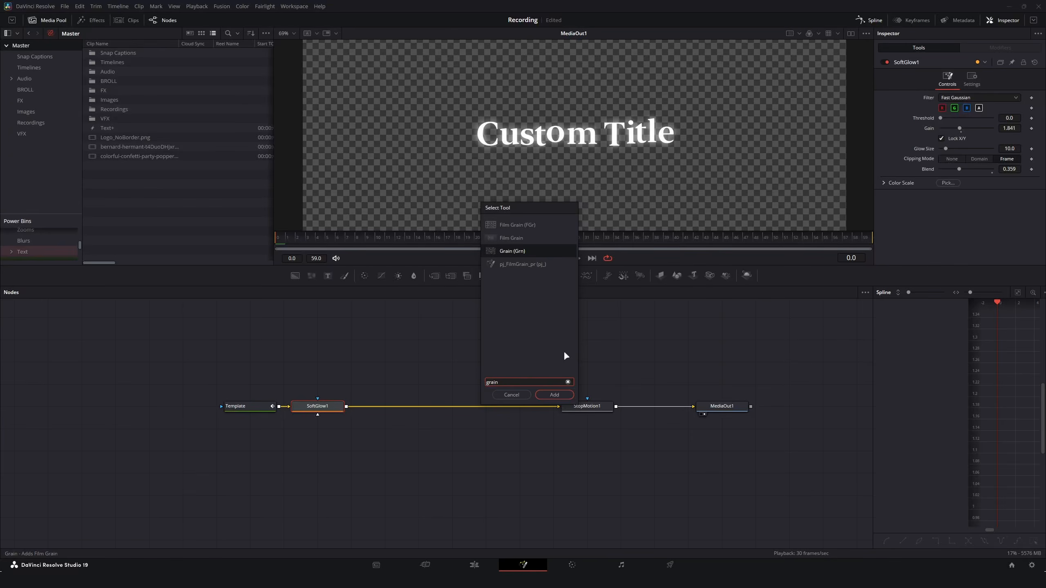
key("Up")
key("Down")
key("Return")
left_click_drag(372, 406, 406, 406)
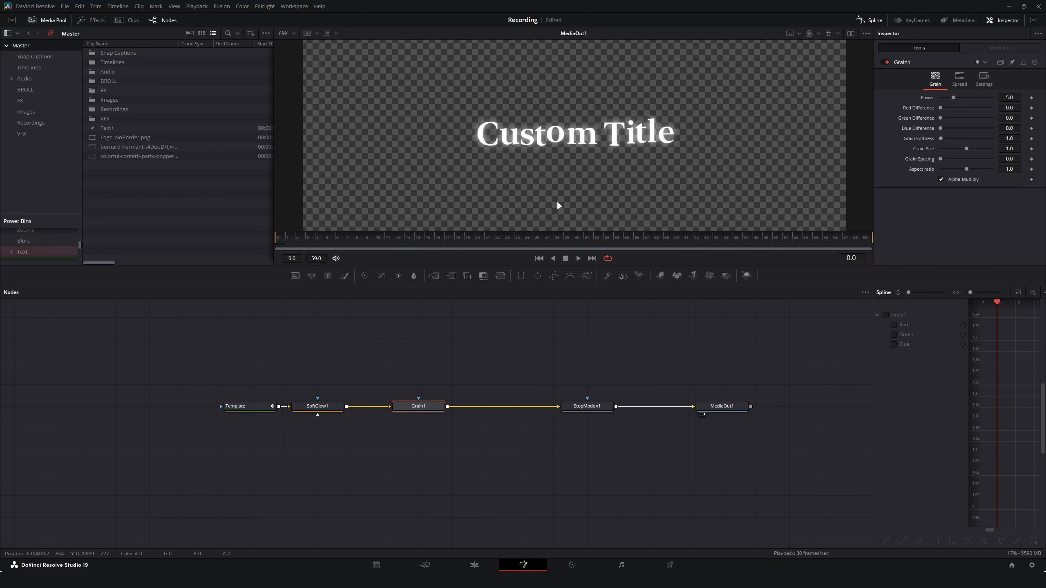
Step: Set the Grain node's Power to about 5.66 and play the animation to preview the result
scroll(522, 141, "up", 5)
scroll(522, 141, "down", 2)
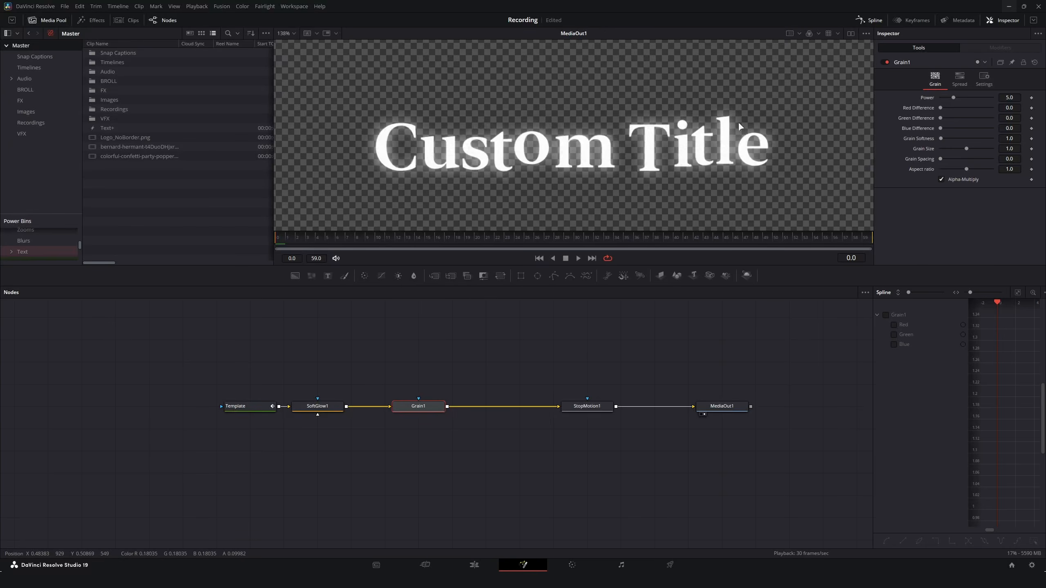
scroll(635, 123, "up", 1)
left_click_drag(1014, 99, 1026, 99)
scroll(532, 124, "down", 1)
scroll(531, 126, "down", 1)
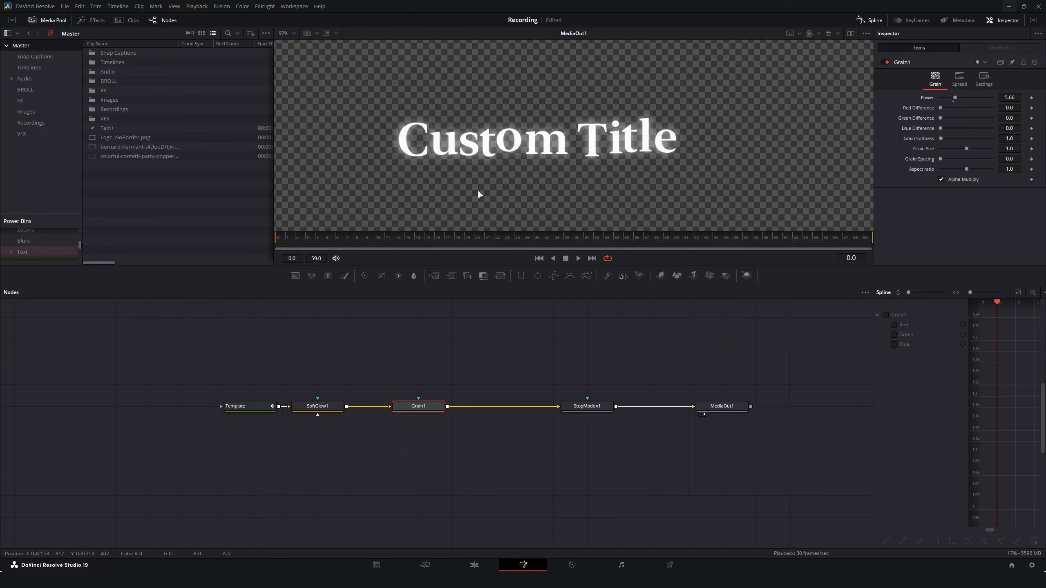
key("space")
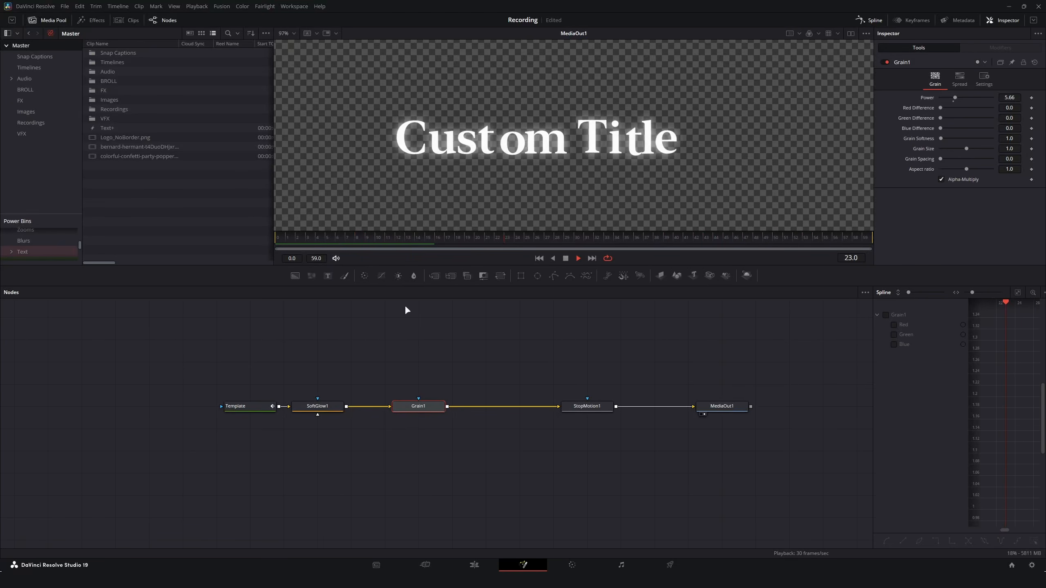
key("space")
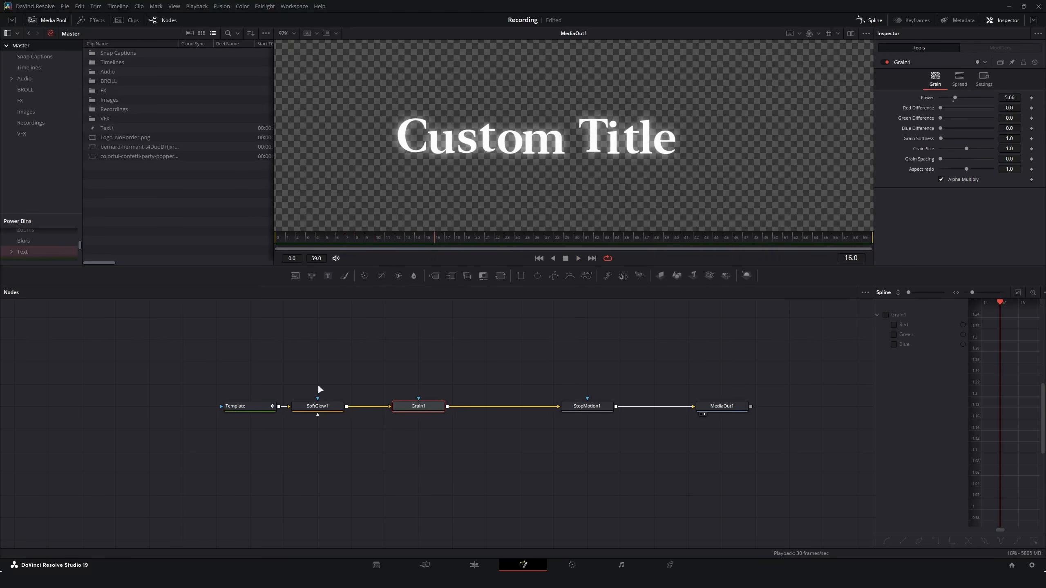
Step: Set the Template node's Perturb1 modifier to a Speed of 1 and a Wobble of 2
left_click(264, 406)
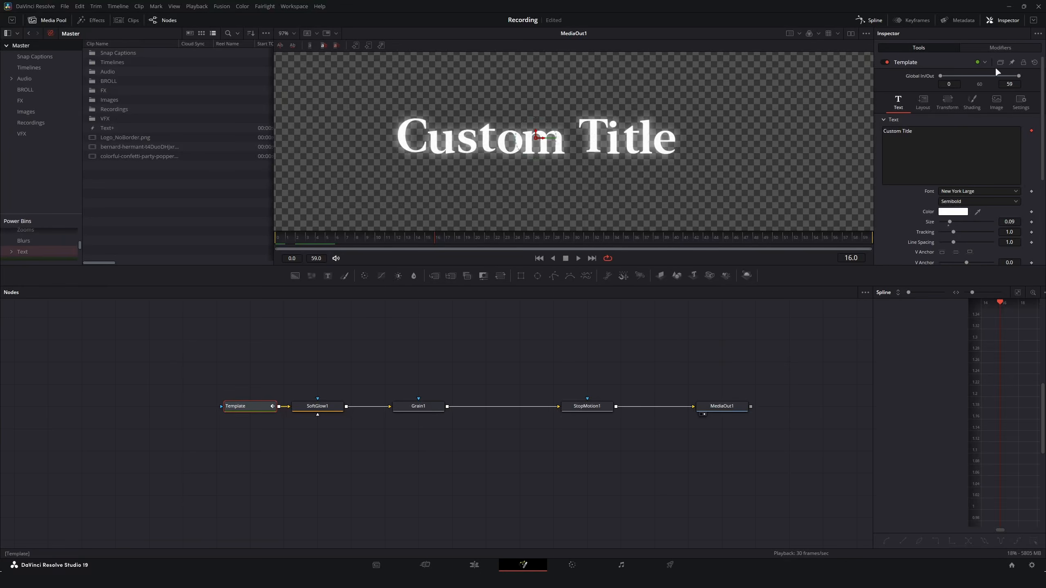
left_click(996, 47)
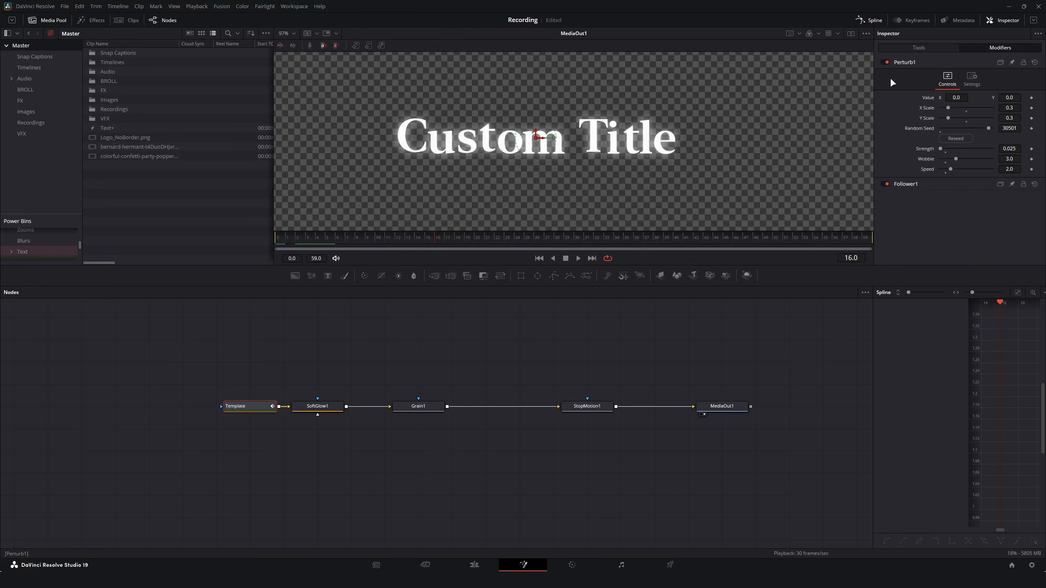
left_click(1010, 169)
type("1")
double_click(1011, 159)
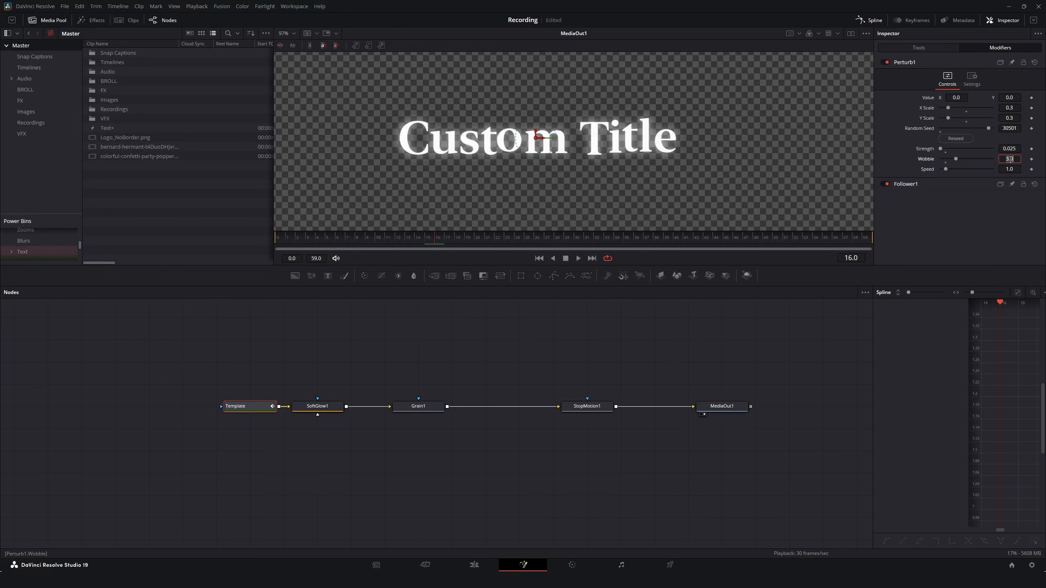
type("2")
key("Tab")
Step: Preview the slower text animation from frame 0 and save the project
left_click_drag(370, 237, 238, 249)
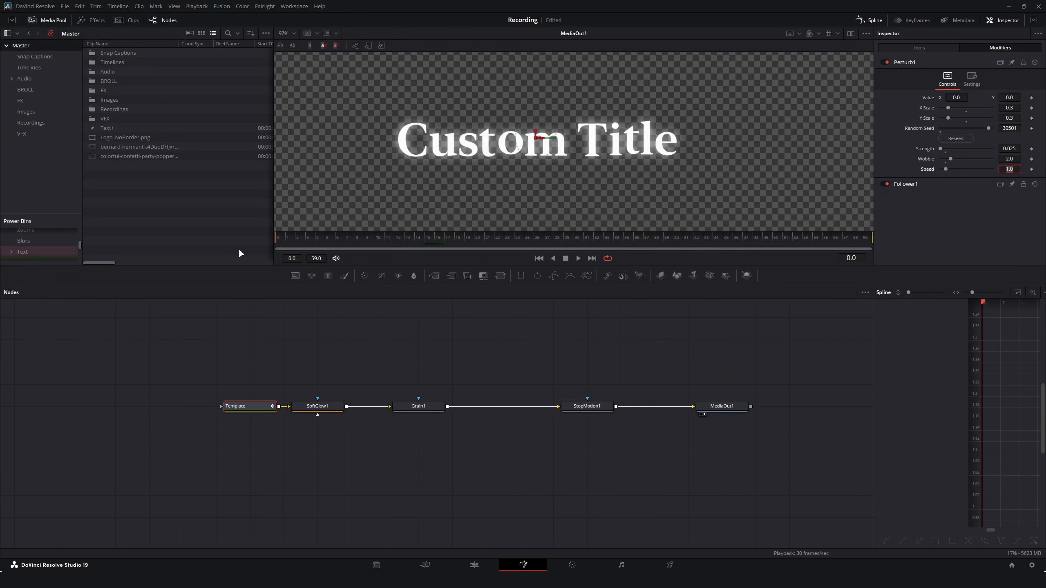
key("space")
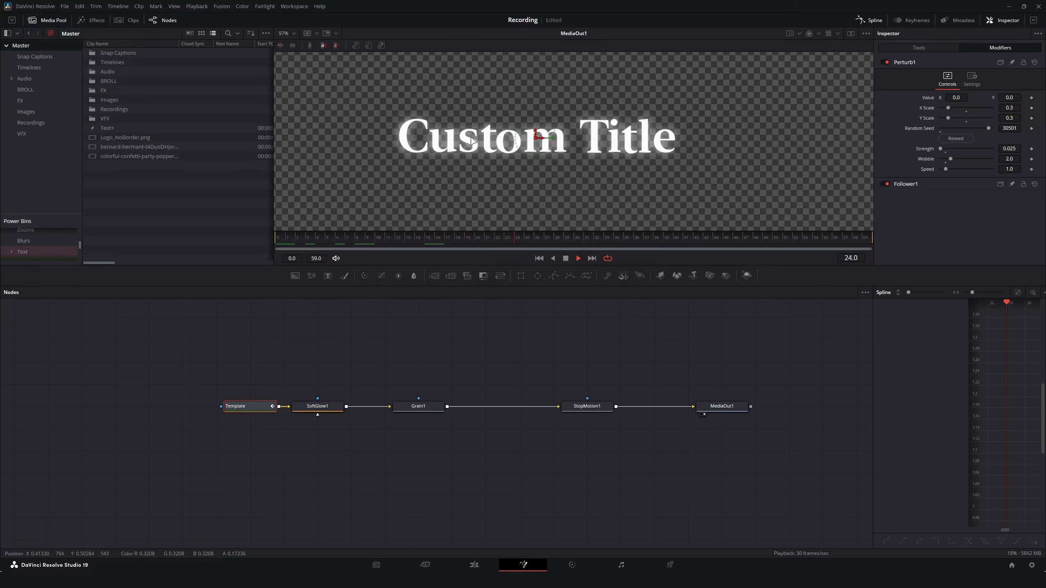
key("space")
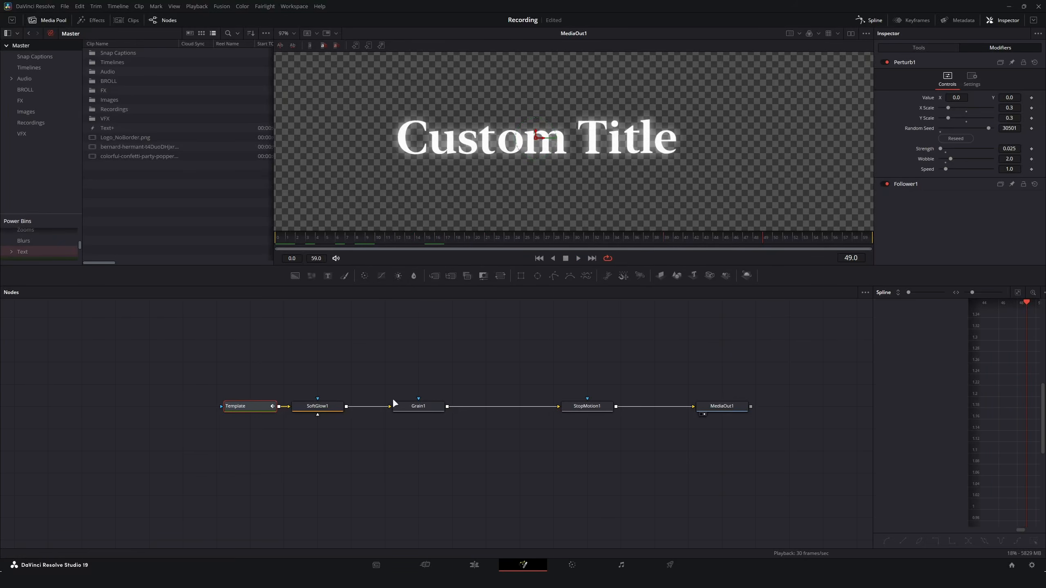
key("ctrl+s")
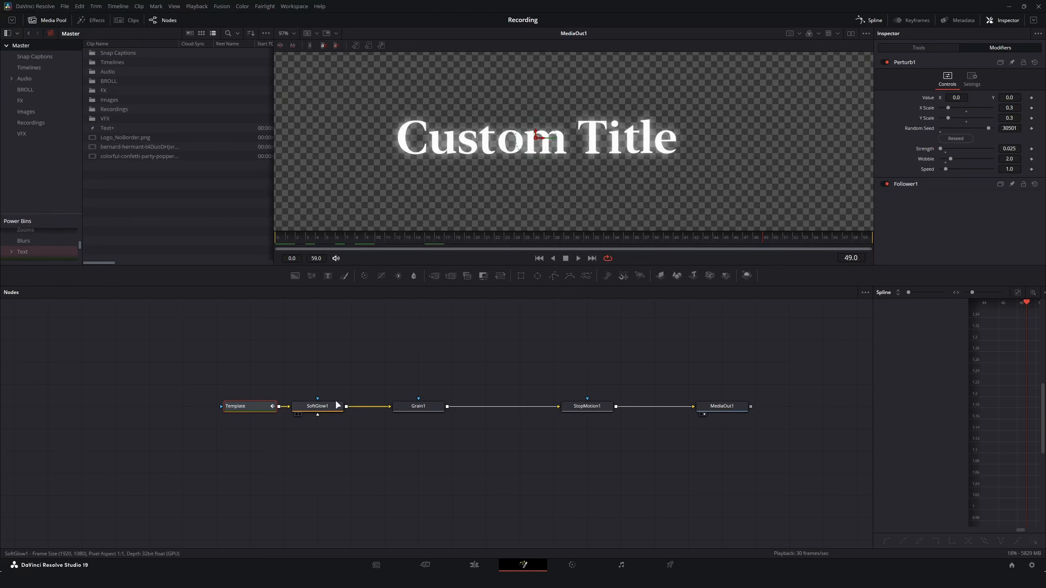
key("ctrl+f")
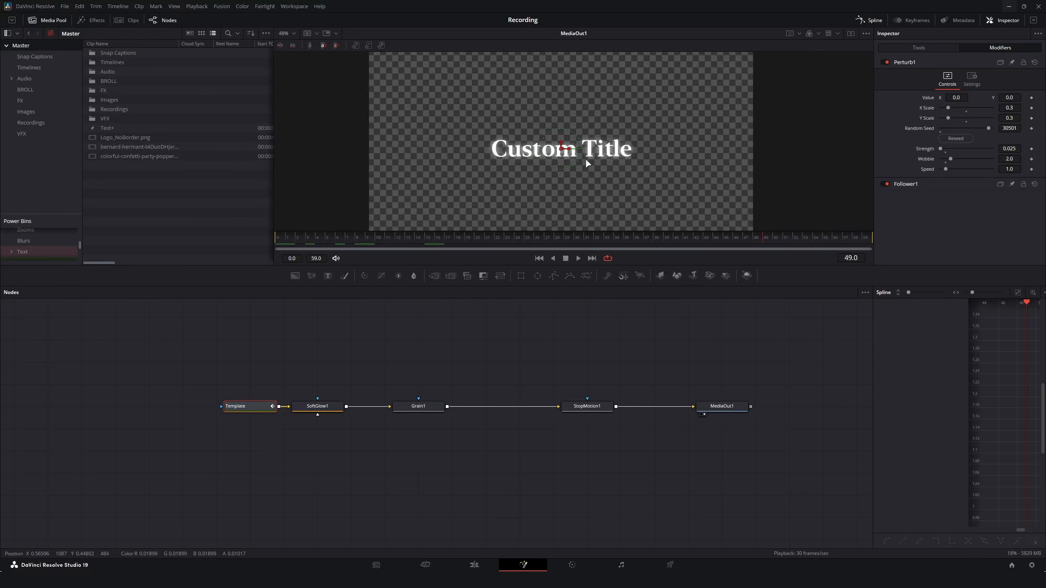